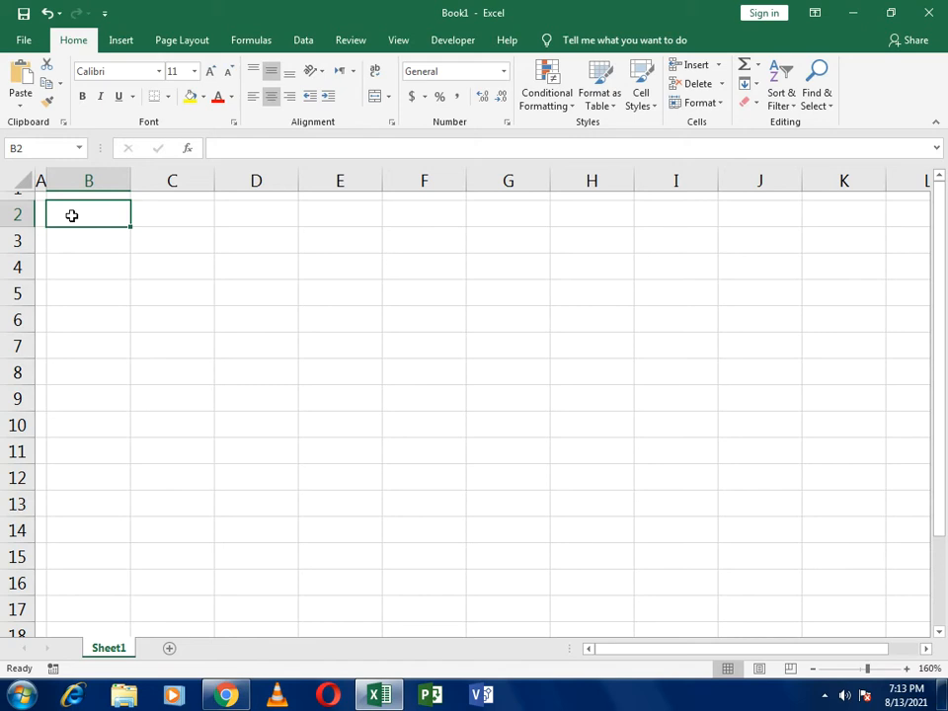
# - Enter the column headers ID, Name and Class in cells B2, C2 and D2
pyautogui.write('ID')
pyautogui.press('Tab')
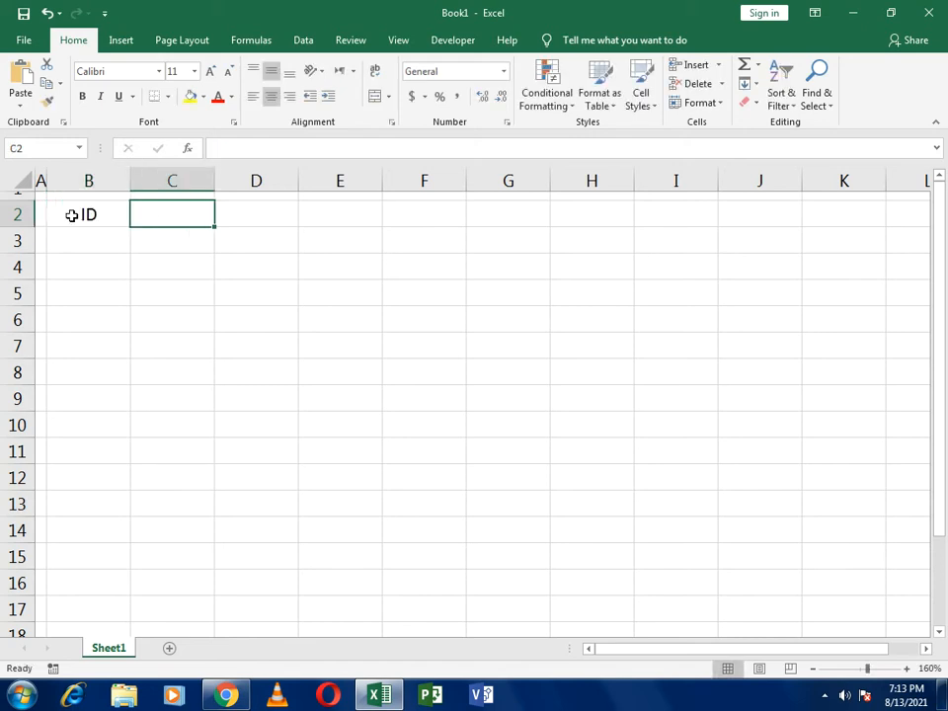
pyautogui.write('n')
pyautogui.press('BackSpace')
pyautogui.write('Name')
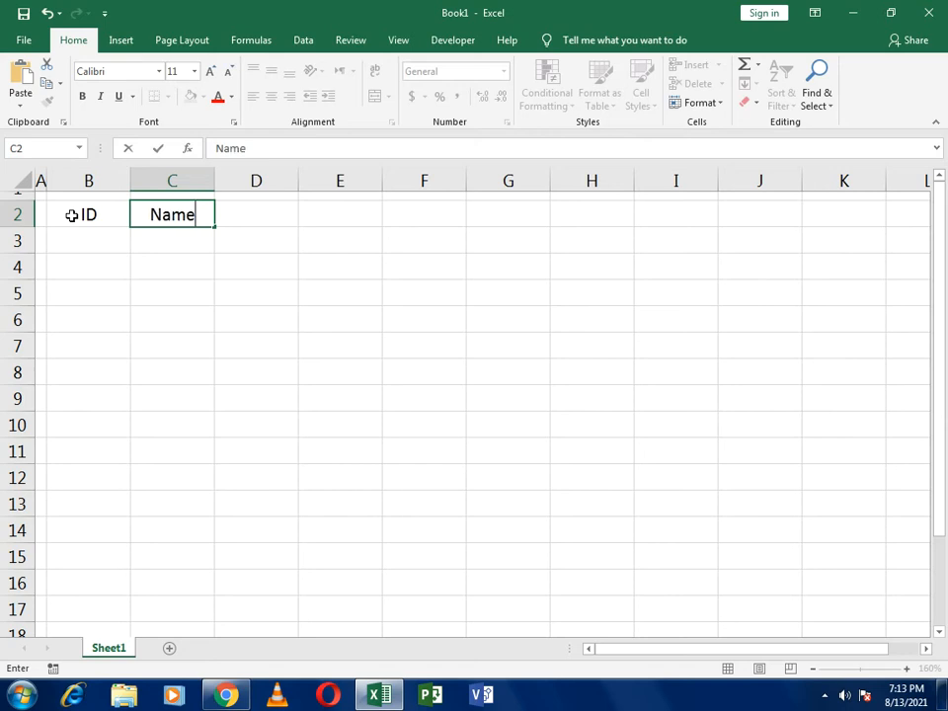
pyautogui.press('Tab')
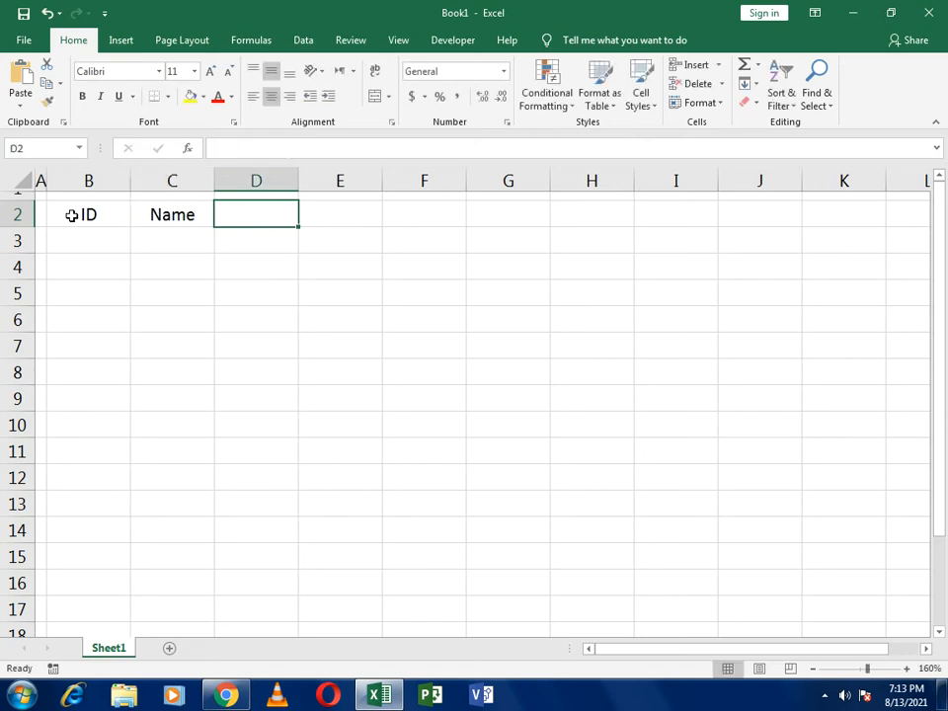
pyautogui.write('Cla')
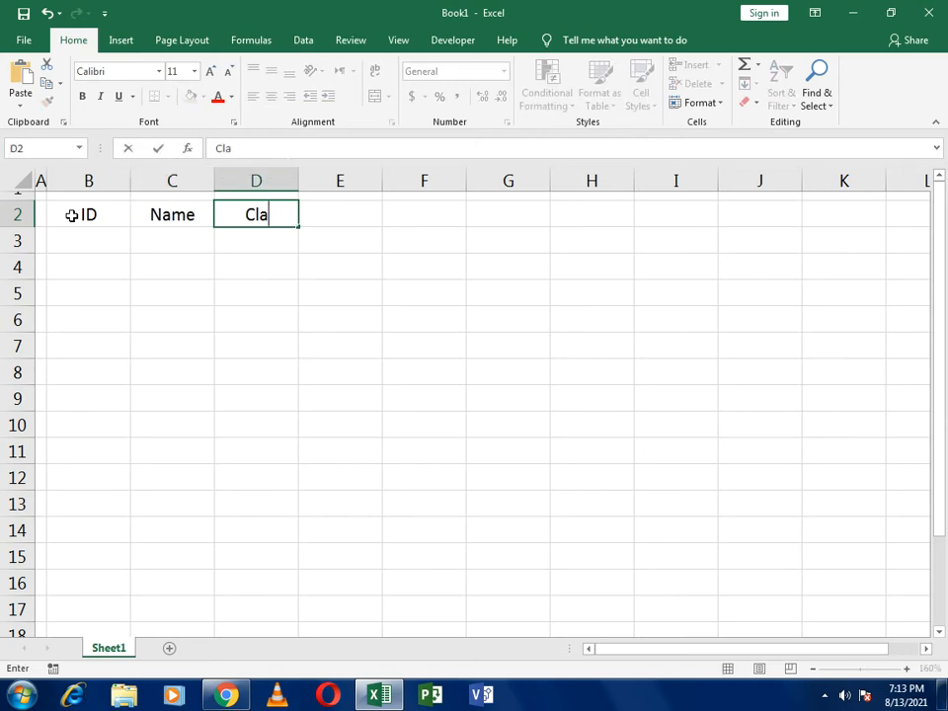
pyautogui.write('ss')
pyautogui.press('Tab')
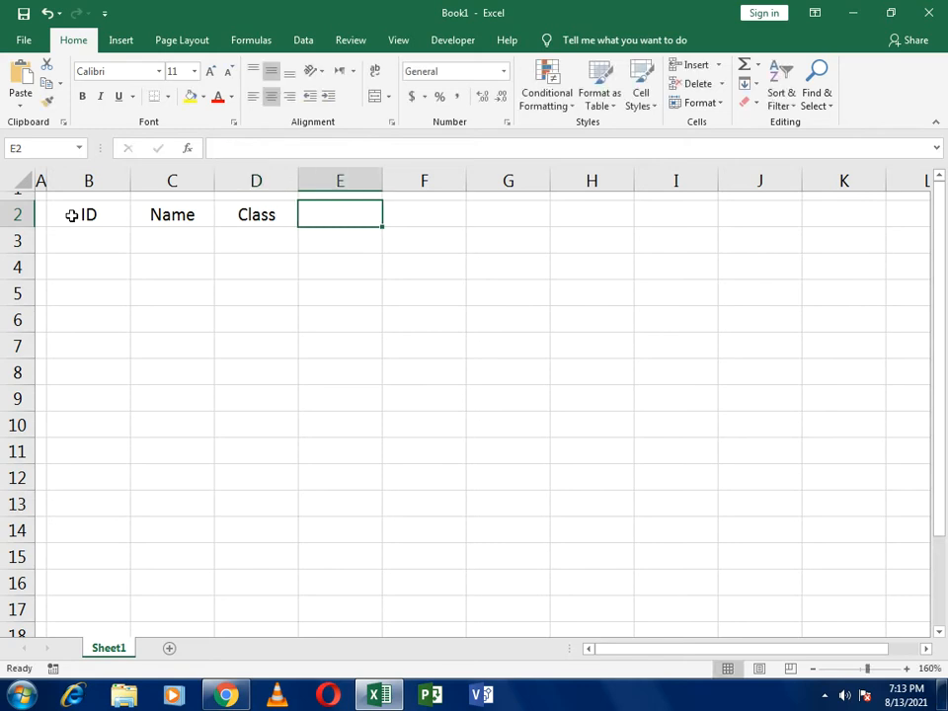
# - Enter the column headers Age, Grade and Status in cells E2, F2 and G2
pyautogui.write('Age')
pyautogui.press('Tab')
pyautogui.write('Ga')
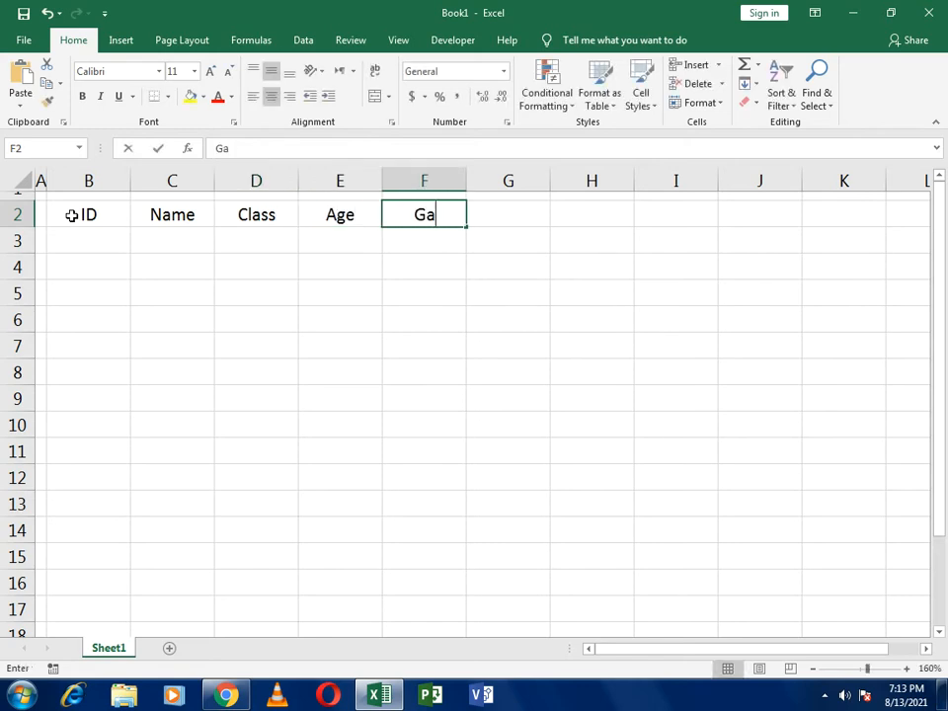
pyautogui.press('BackSpace')
pyautogui.write('rade')
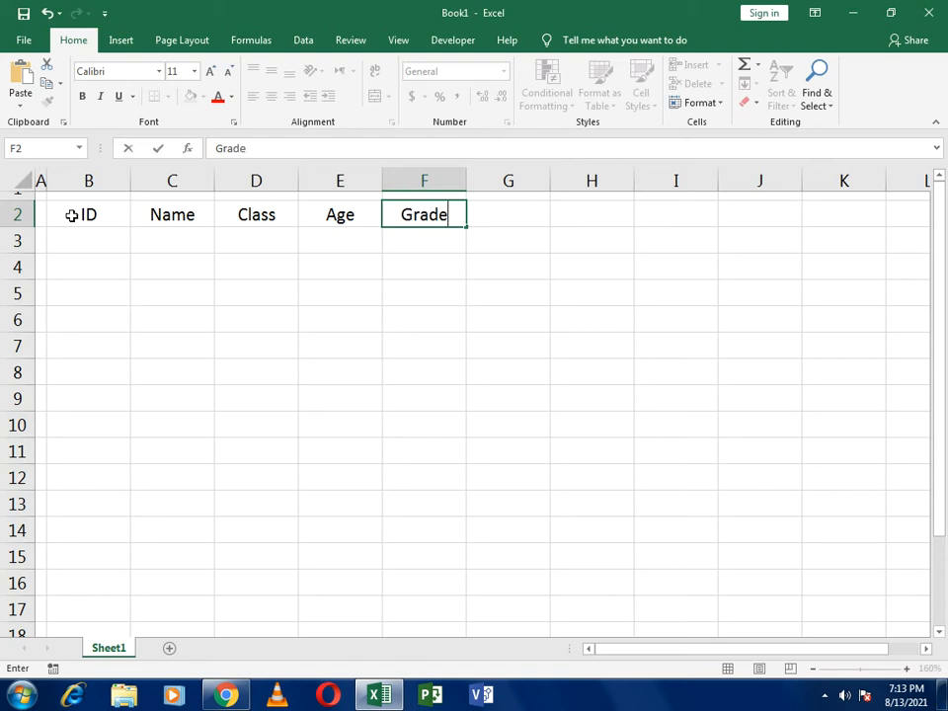
pyautogui.press('Tab')
pyautogui.write('Status')
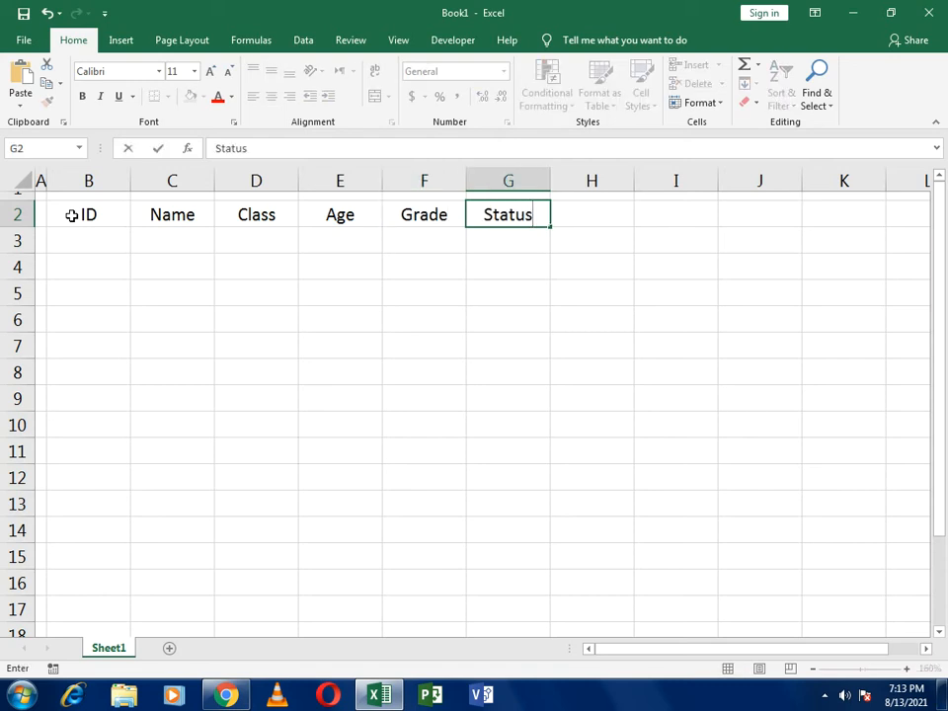
pyautogui.press('Return')
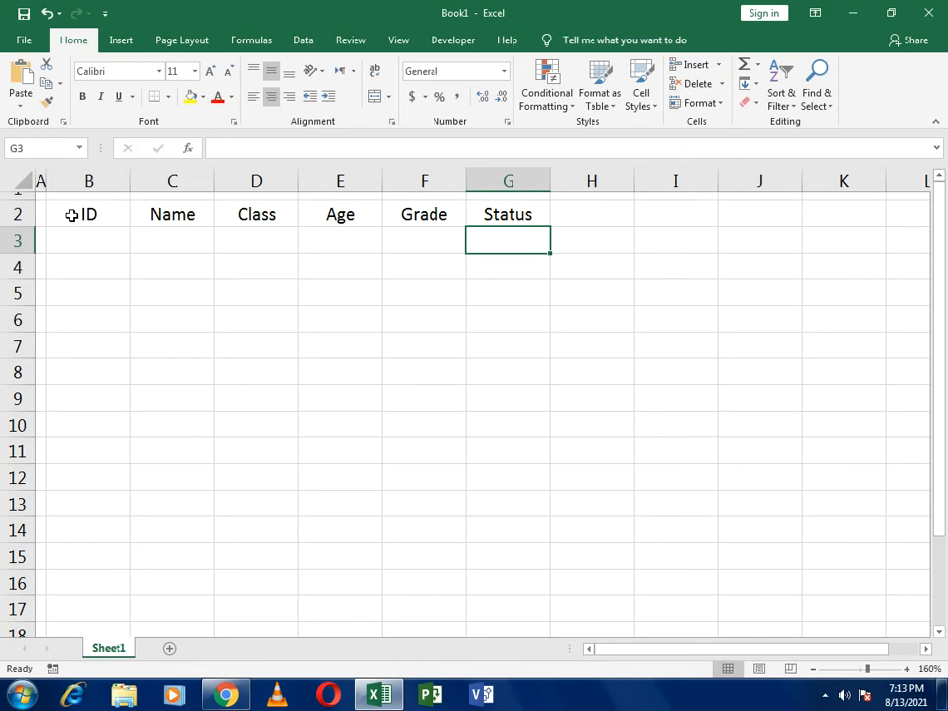
# - Enter the first student's ID number in B3 and the student's name in C3
pyautogui.click(96, 240)
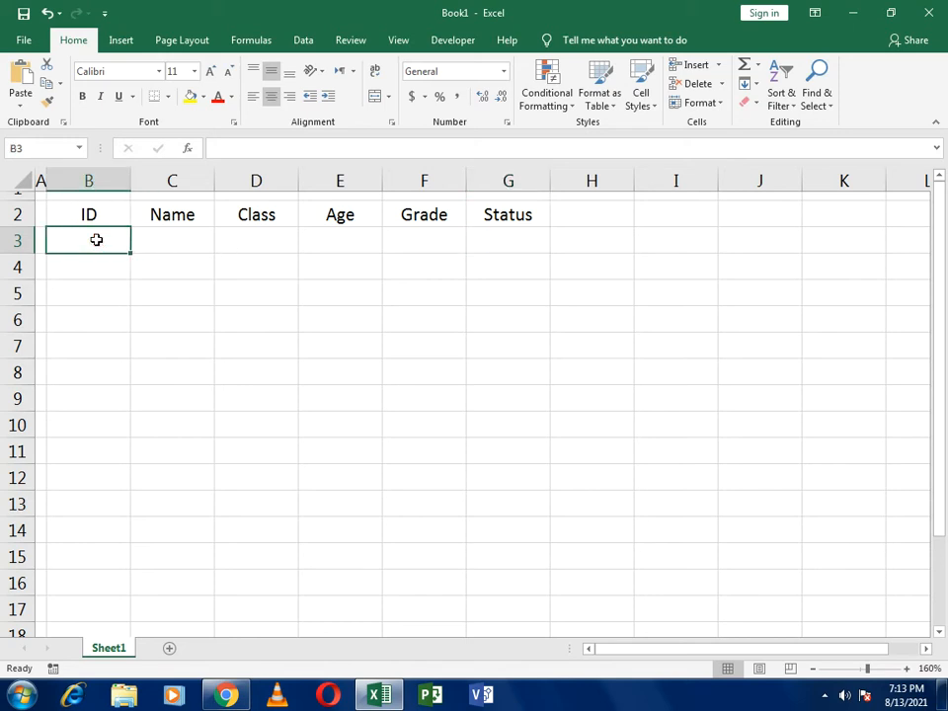
pyautogui.write('1001')
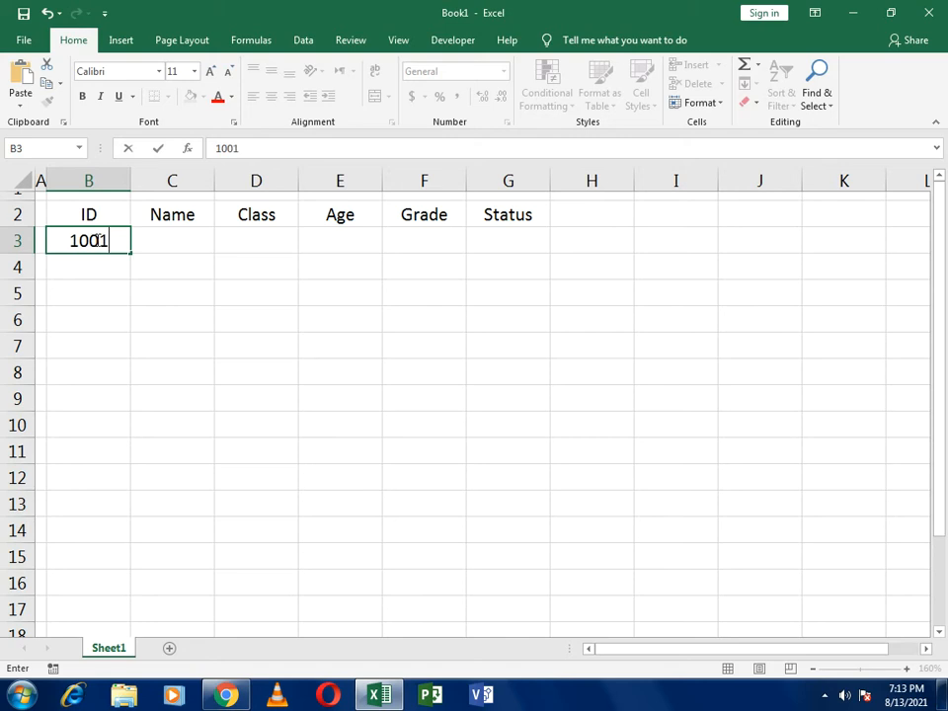
pyautogui.press('Return')
pyautogui.press('Up')
pyautogui.press('Right')
pyautogui.write('C')
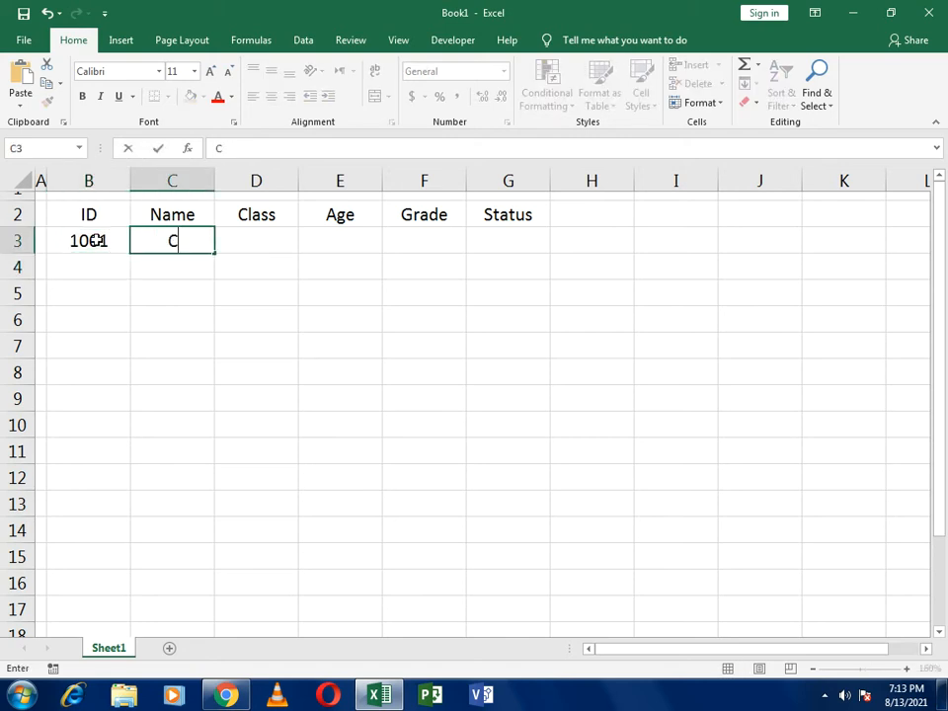
pyautogui.write('ristopher')
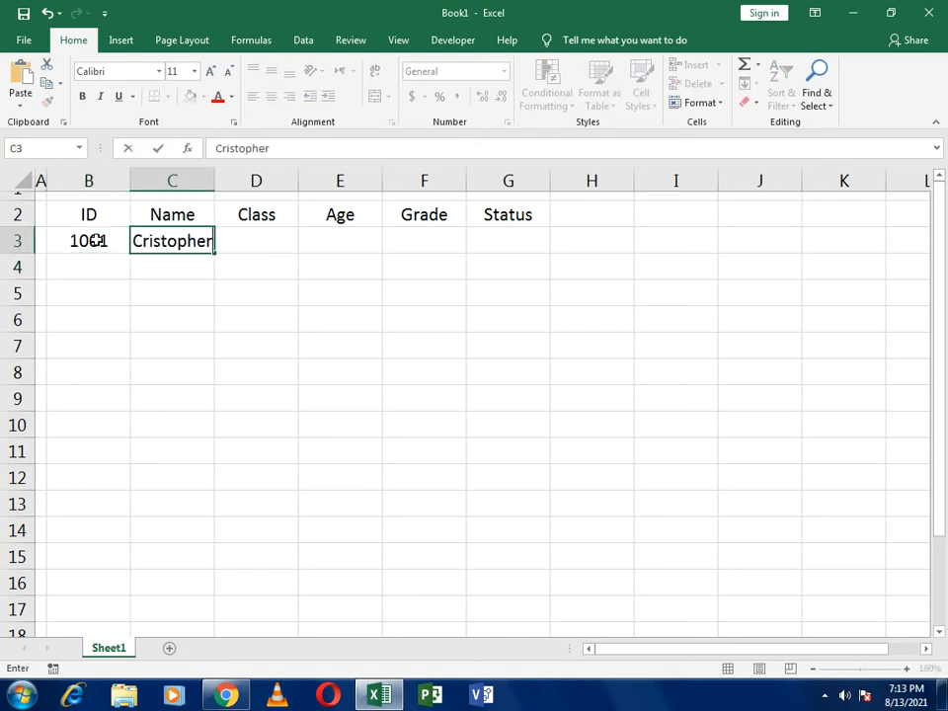
pyautogui.press('Tab')
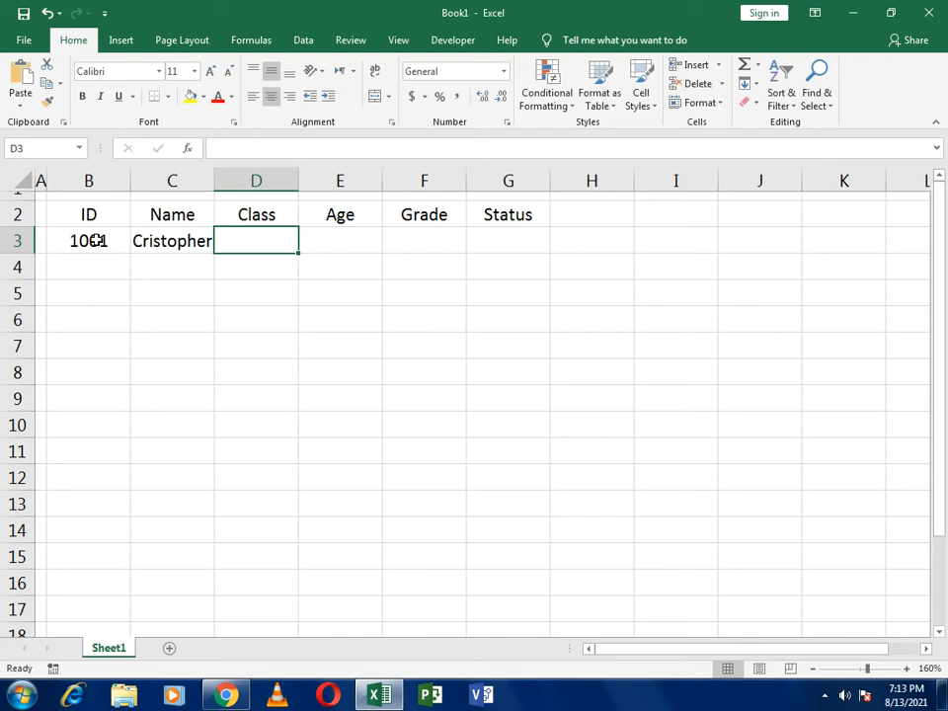
# - Fill in the first student's class as Ten in D3 and age as 17 in E3
pyautogui.write('Ten')
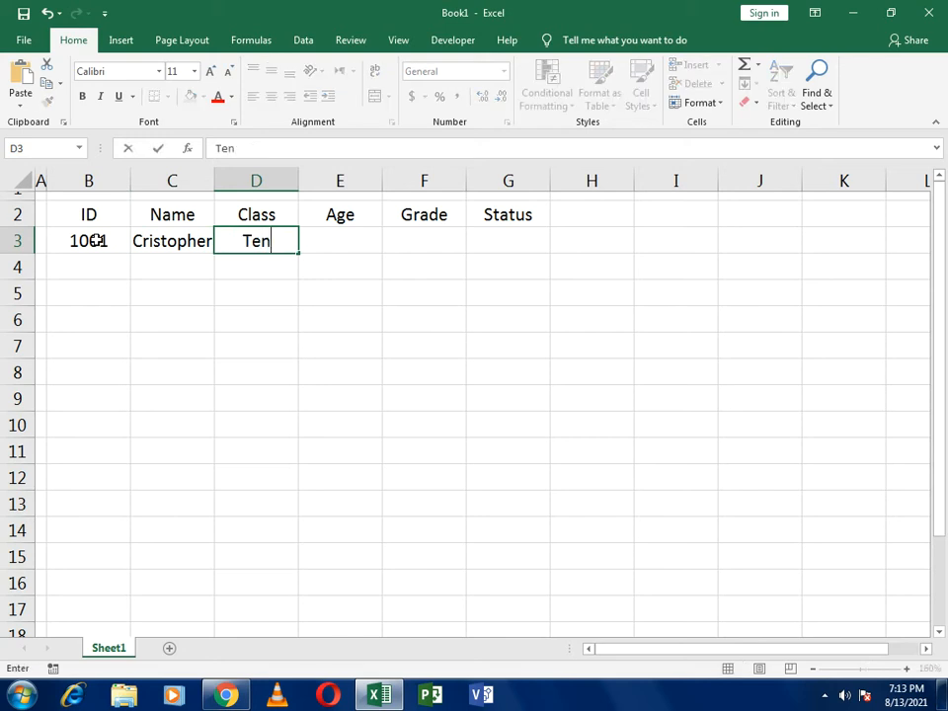
pyautogui.press('Tab')
pyautogui.write('17')
pyautogui.press('Return')
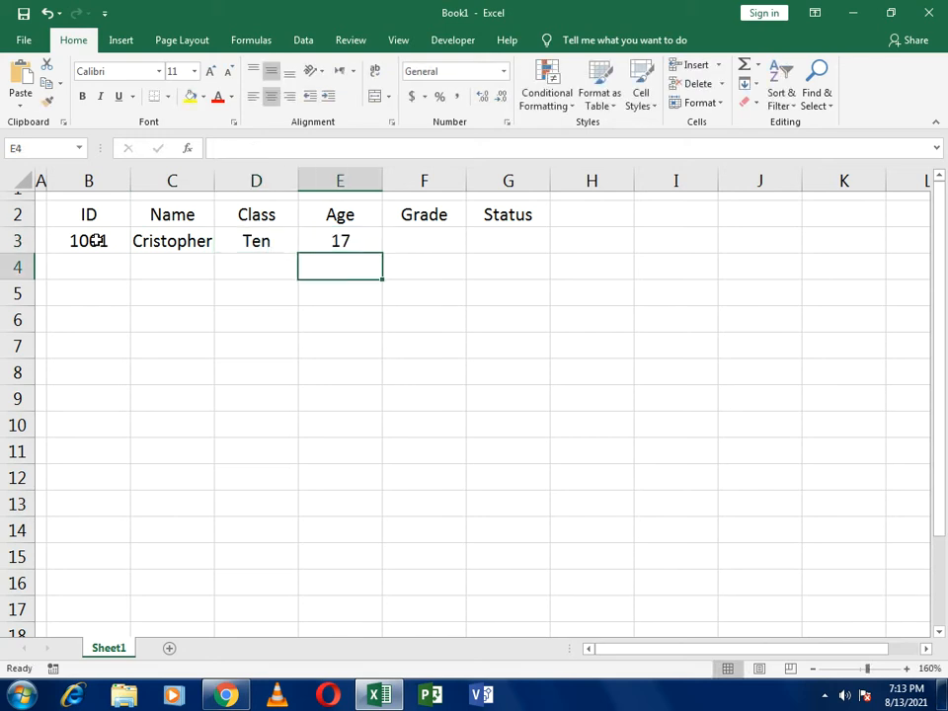
# - Fill in the first student's grade as B in F3 and status as Pass in G3
pyautogui.press('Up')
pyautogui.press('Right')
pyautogui.write('B')
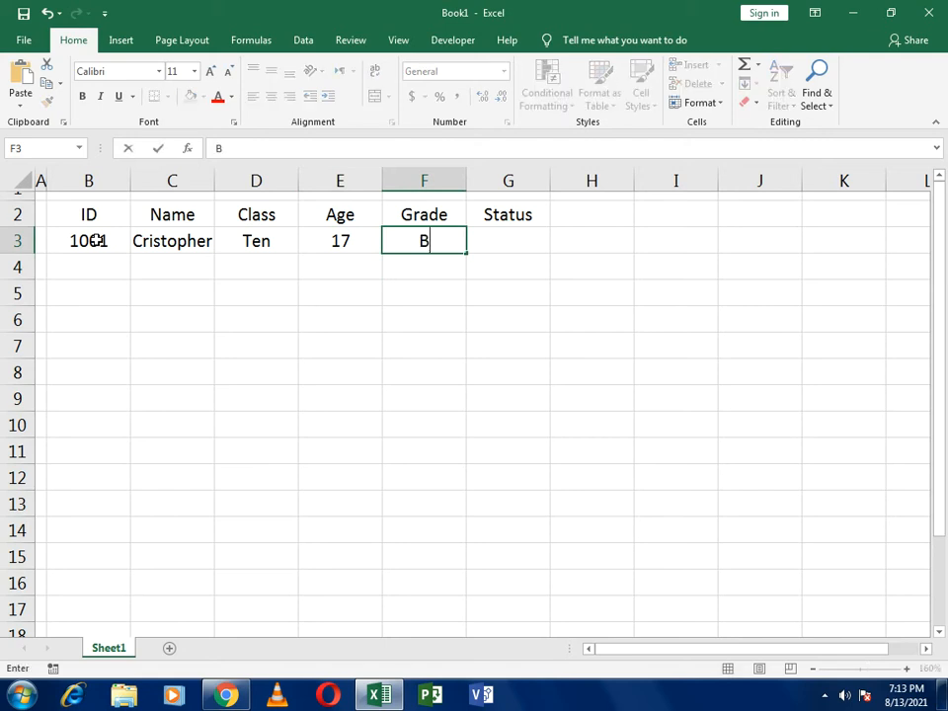
pyautogui.press('Tab')
pyautogui.write('F')
pyautogui.press('BackSpace')
pyautogui.write('Pass')
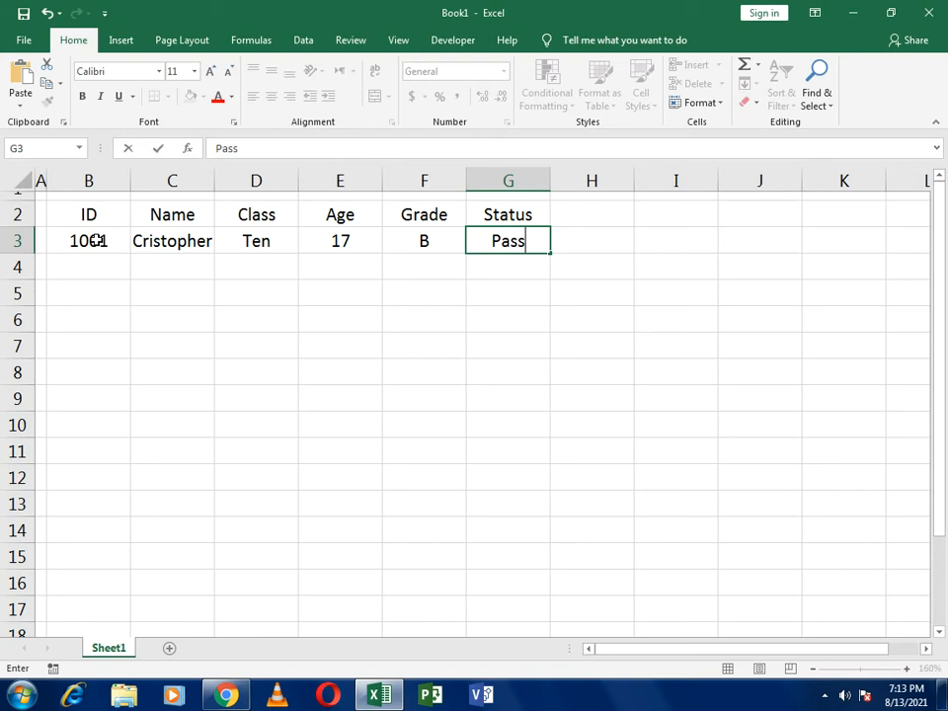
pyautogui.press('Return')
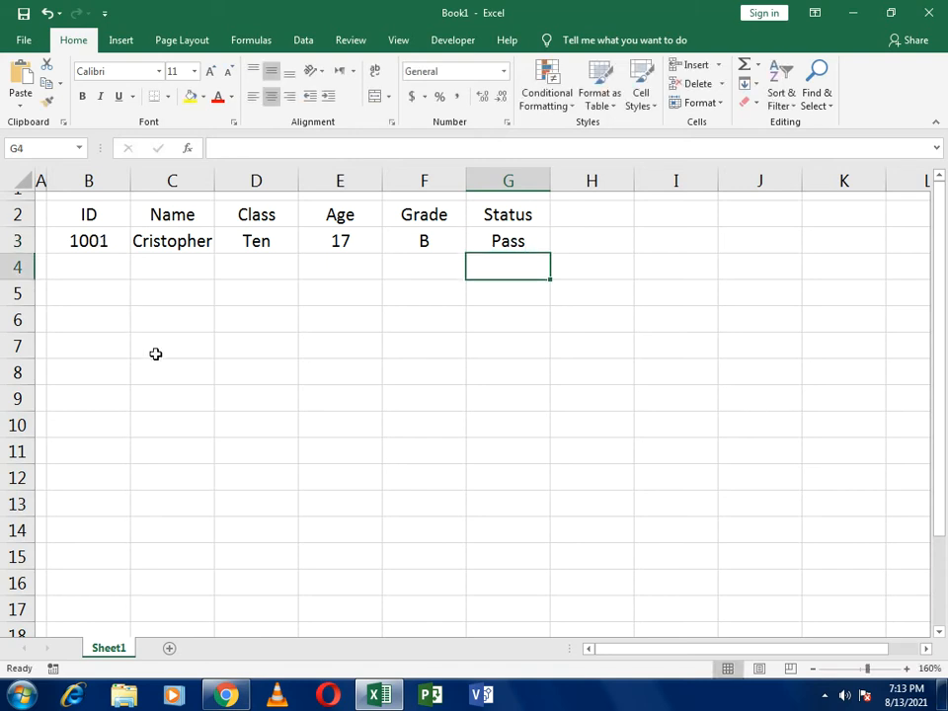
# - Convert the range B2:G3 into a table that uses its first row as headers
pyautogui.click(72, 240)
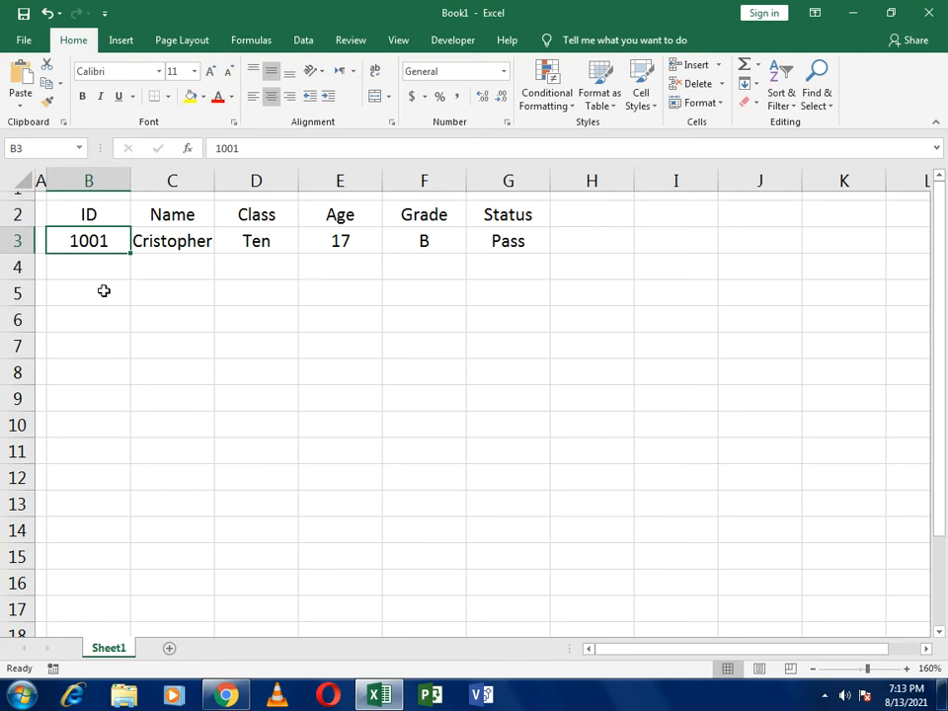
pyautogui.press('Up')
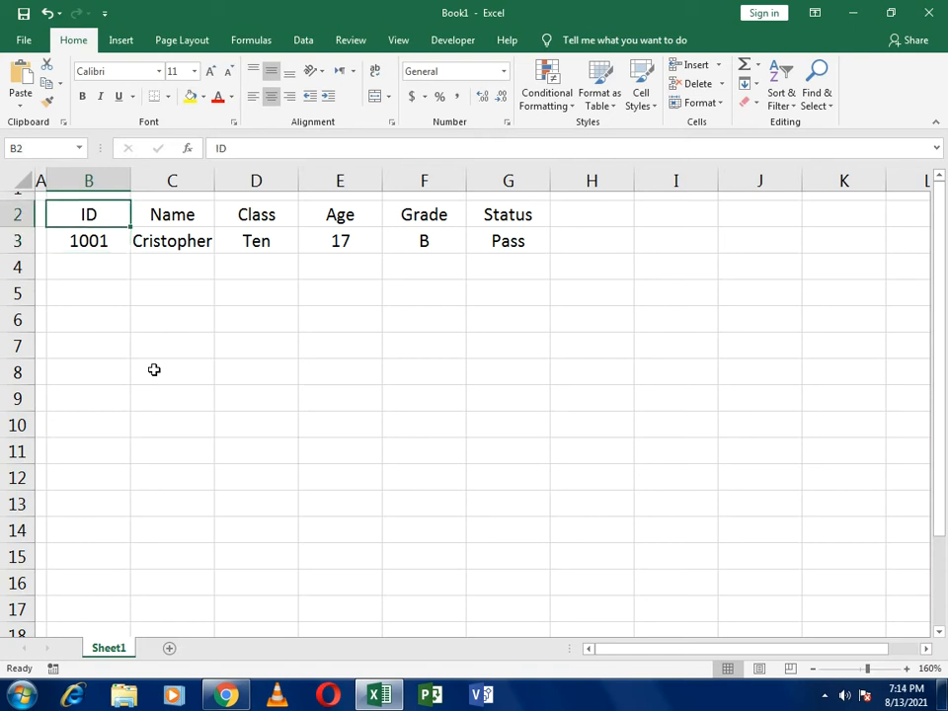
pyautogui.hotkey('shift', 'Down')
pyautogui.hotkey('shift', 'Right')
pyautogui.hotkey('shift', 'Right')
pyautogui.hotkey('shift', 'Right')
pyautogui.hotkey('shift', 'Right')
pyautogui.hotkey('shift', 'Right')
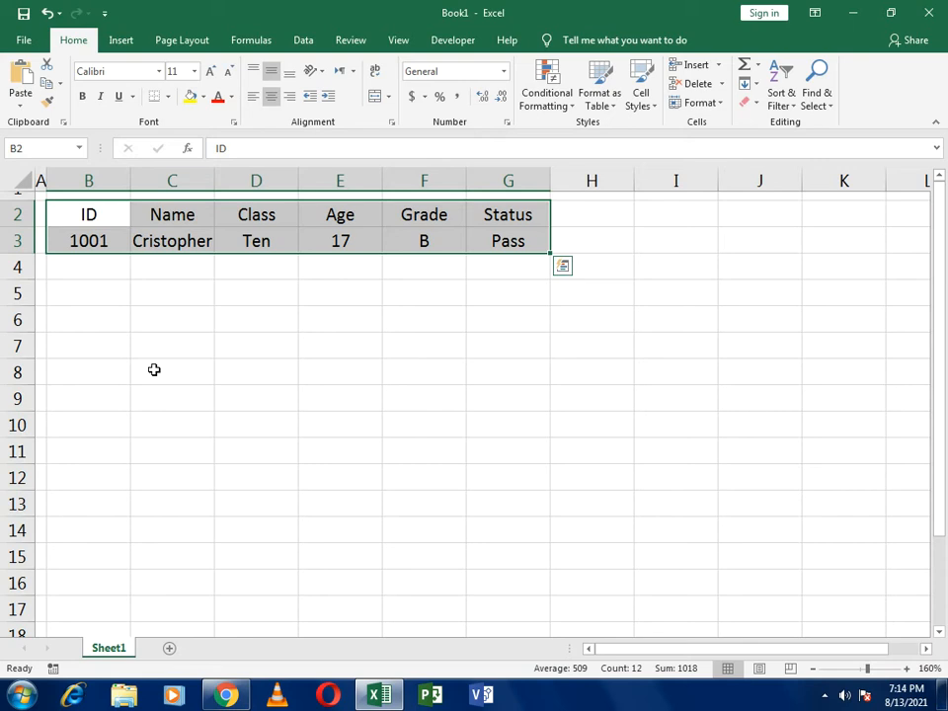
pyautogui.hotkey('ctrl', 't')
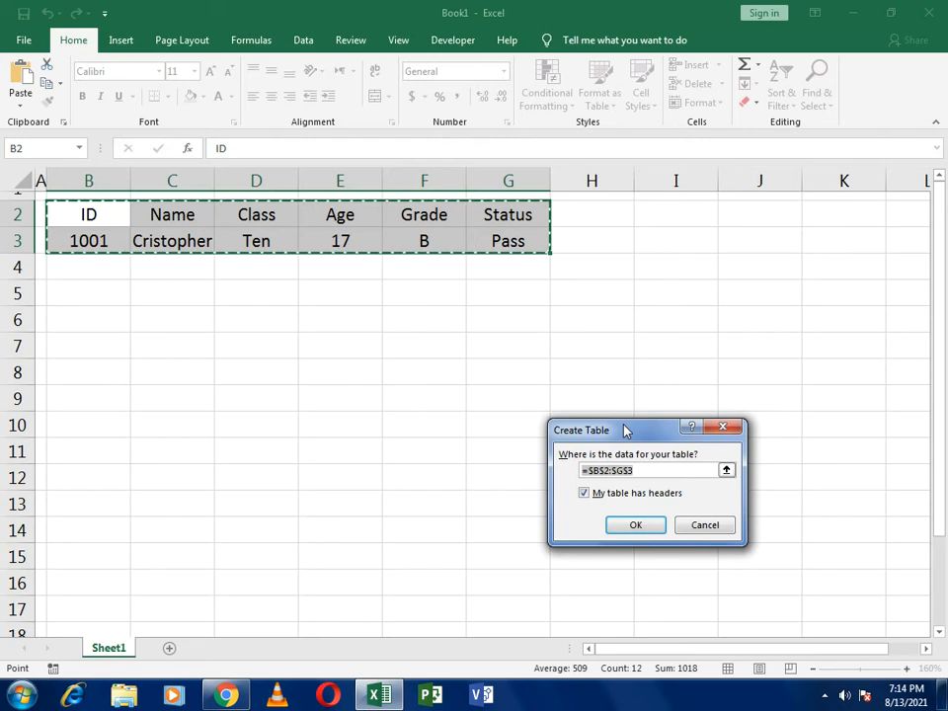
pyautogui.click(632, 523)
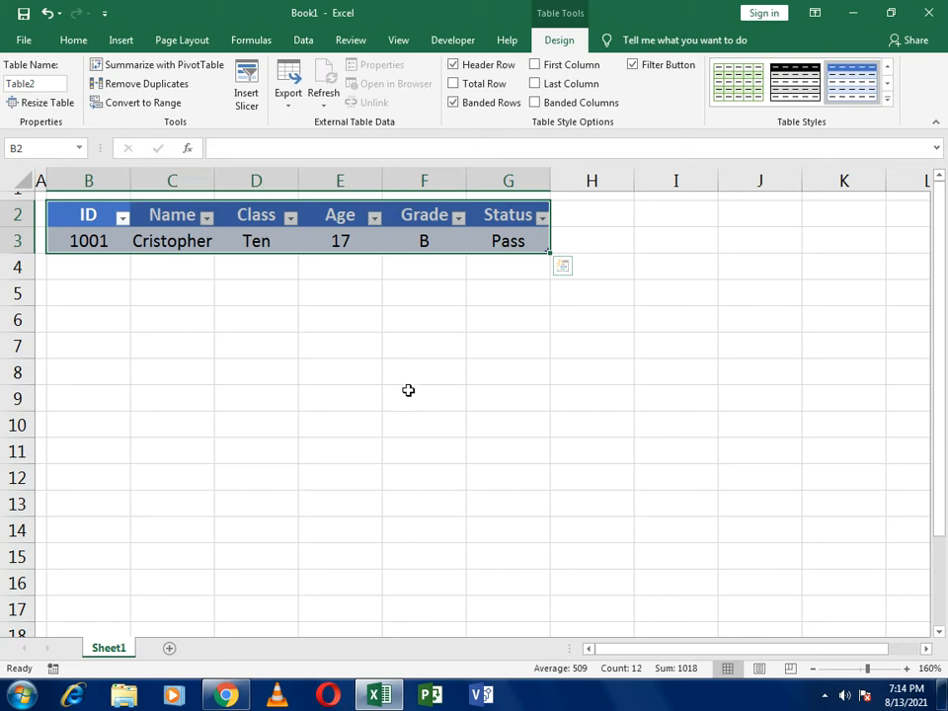
# - Add the Form command from the All Commands list to the Quick Access Toolbar for all documents
pyautogui.click(106, 14)
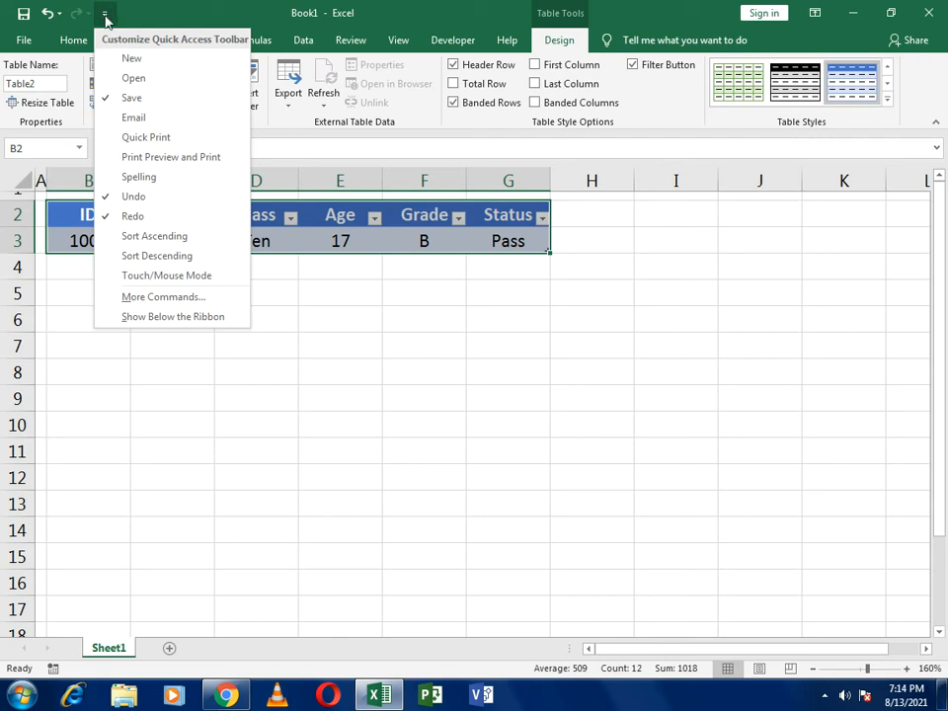
pyautogui.click(167, 299)
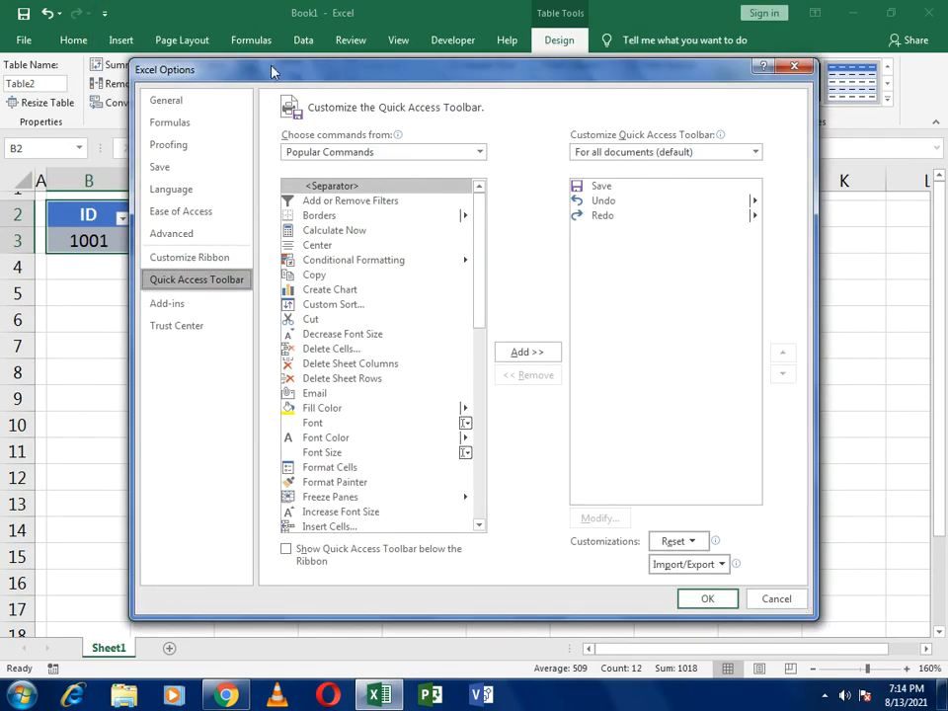
pyautogui.moveTo(276, 80); pyautogui.dragTo(341, 89)
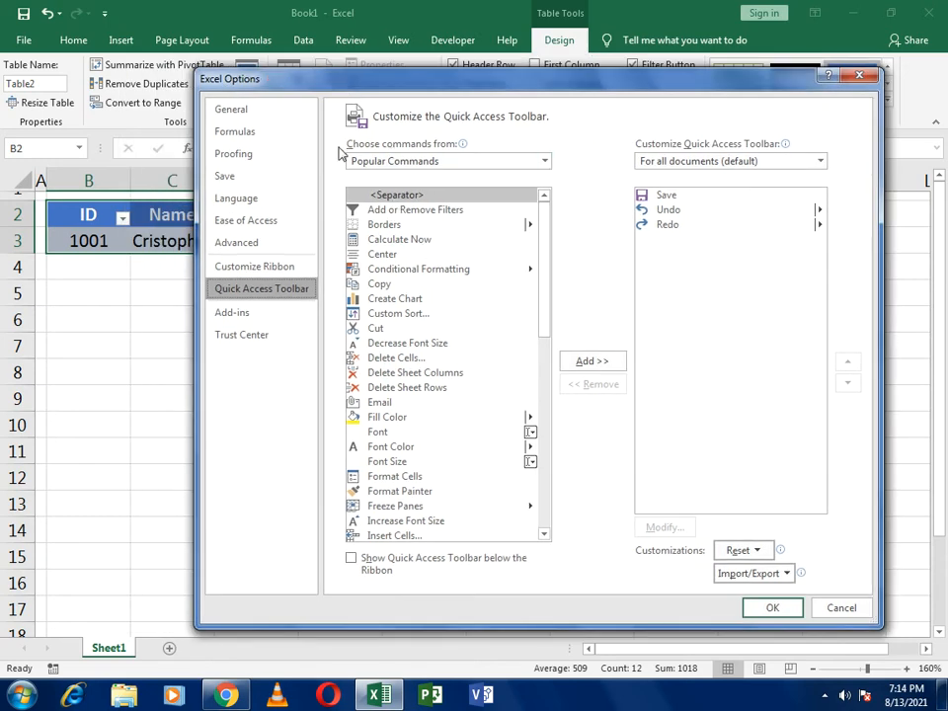
pyautogui.click(392, 162)
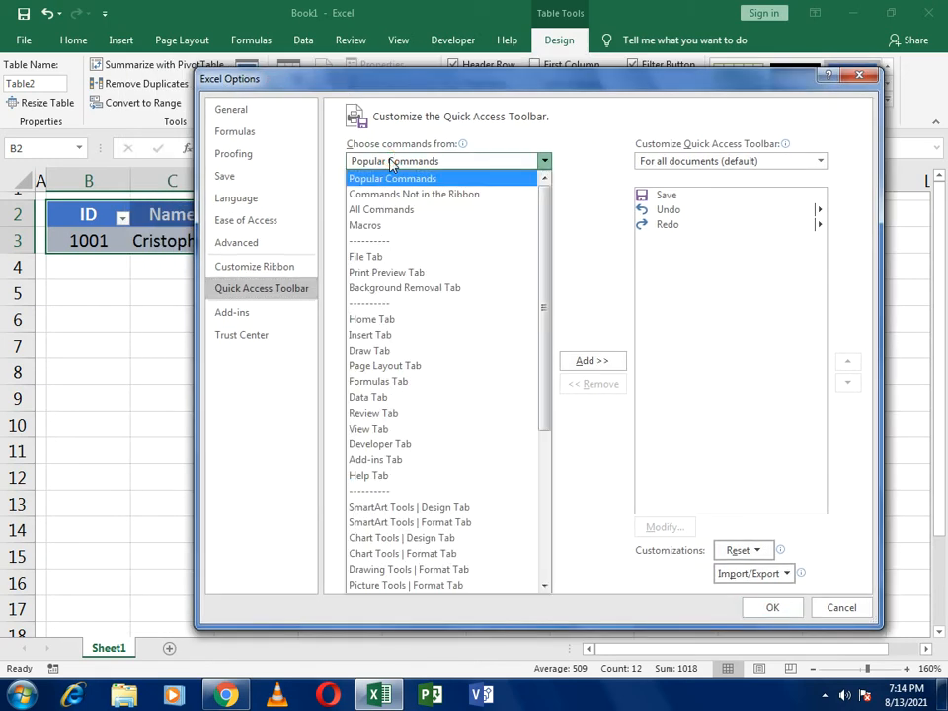
pyautogui.click(382, 212)
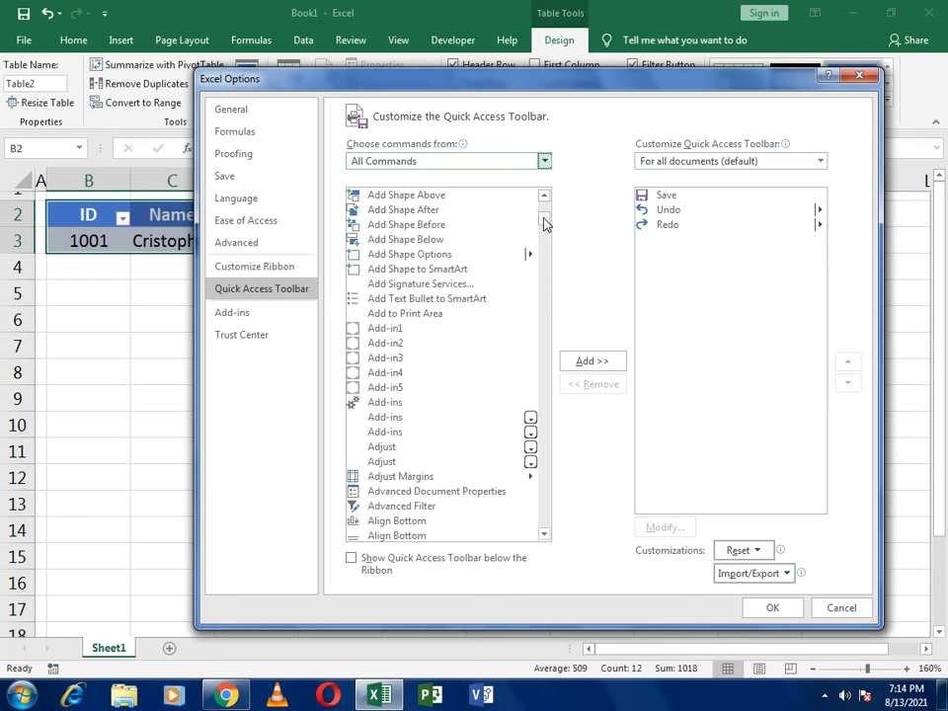
pyautogui.moveTo(544, 222); pyautogui.dragTo(543, 321)
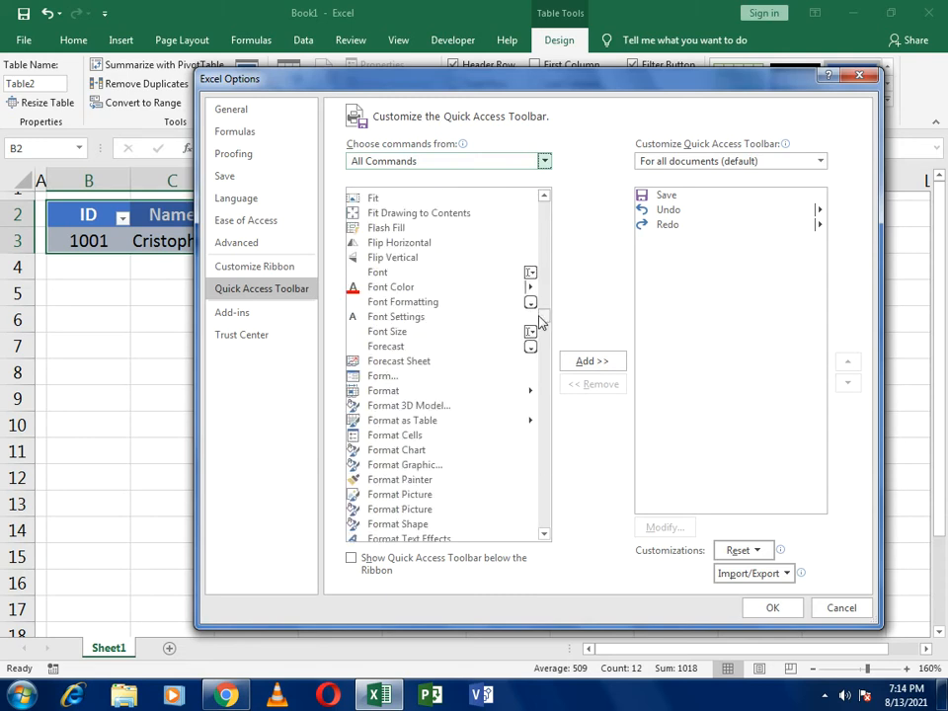
pyautogui.click(378, 377)
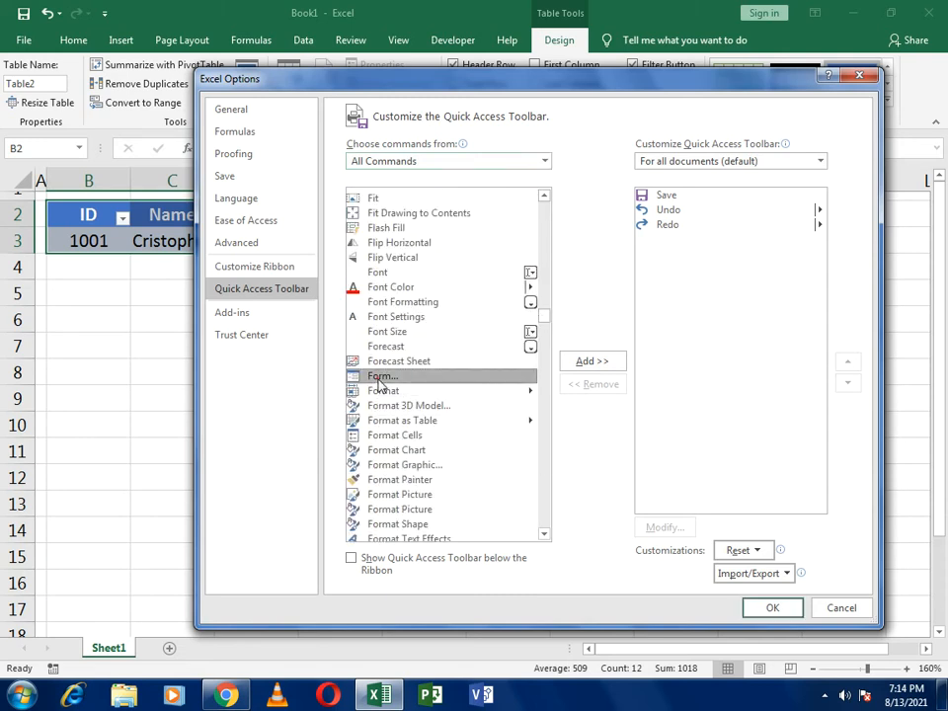
pyautogui.click(573, 365)
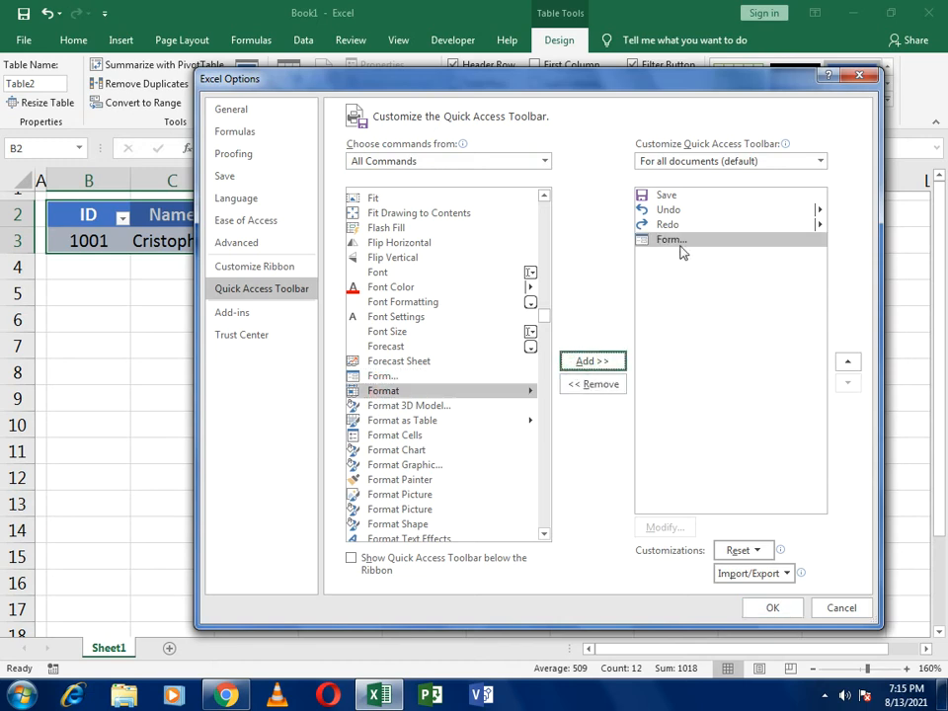
pyautogui.click(772, 608)
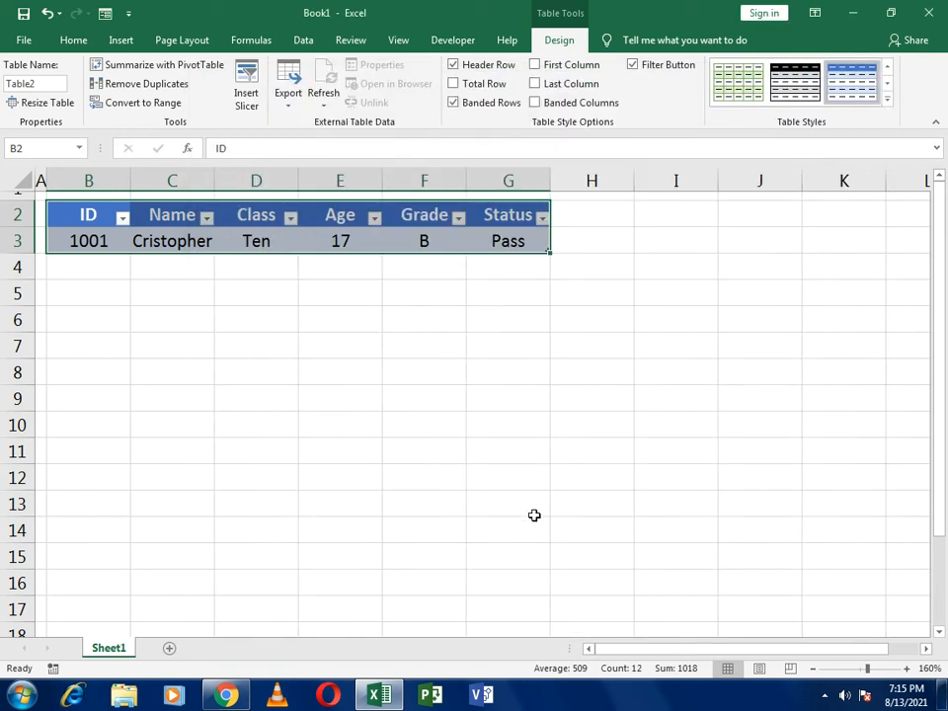
# - Open the data form for the student table and move it nearer to the table
pyautogui.click(104, 13)
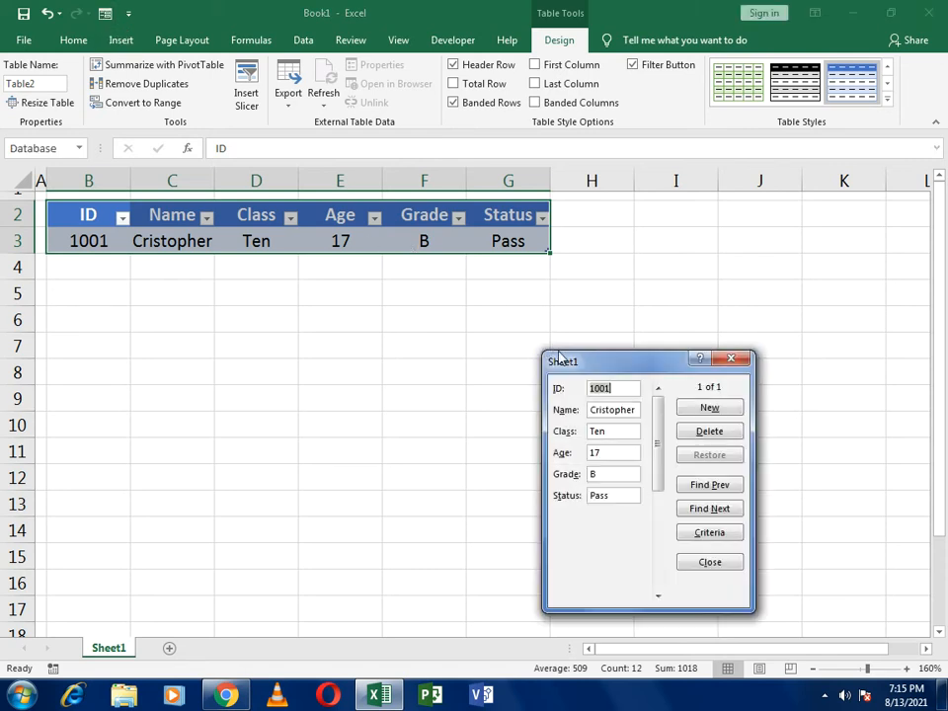
pyautogui.moveTo(542, 351); pyautogui.dragTo(476, 311)
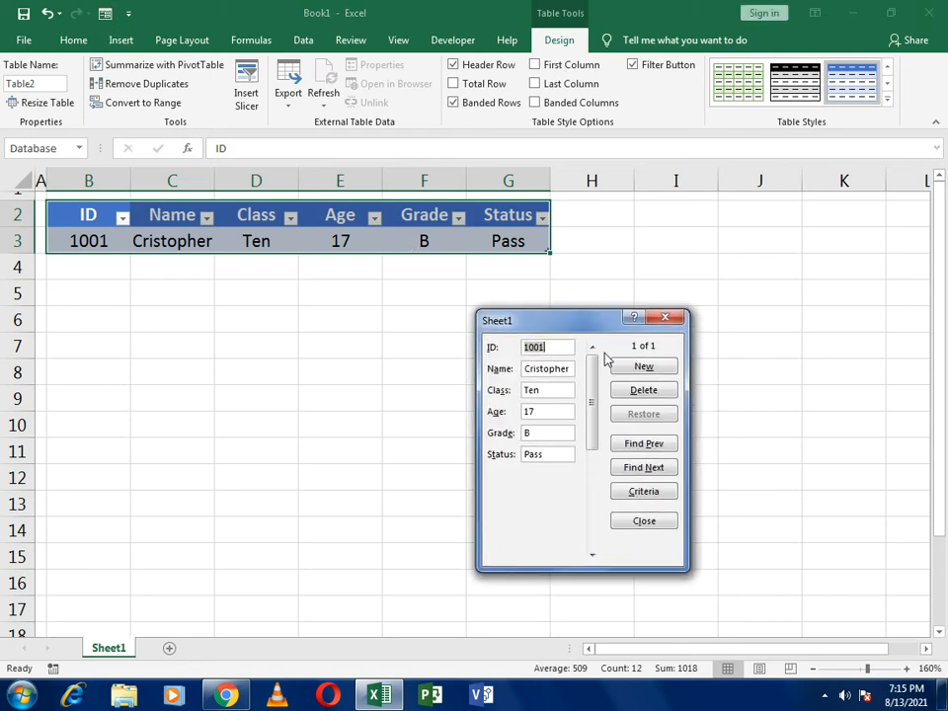
# - Start a new record in the data form with the second student's ID and name and the class Seven
pyautogui.moveTo(559, 335); pyautogui.dragTo(654, 306)
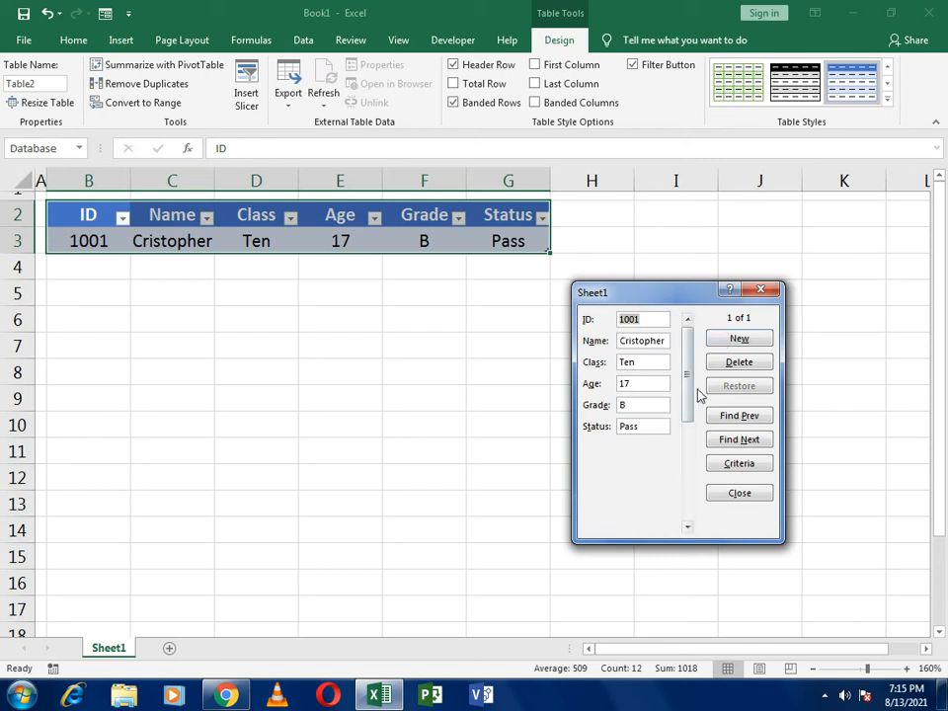
pyautogui.click(757, 343)
pyautogui.write('1002')
pyautogui.press('Tab')
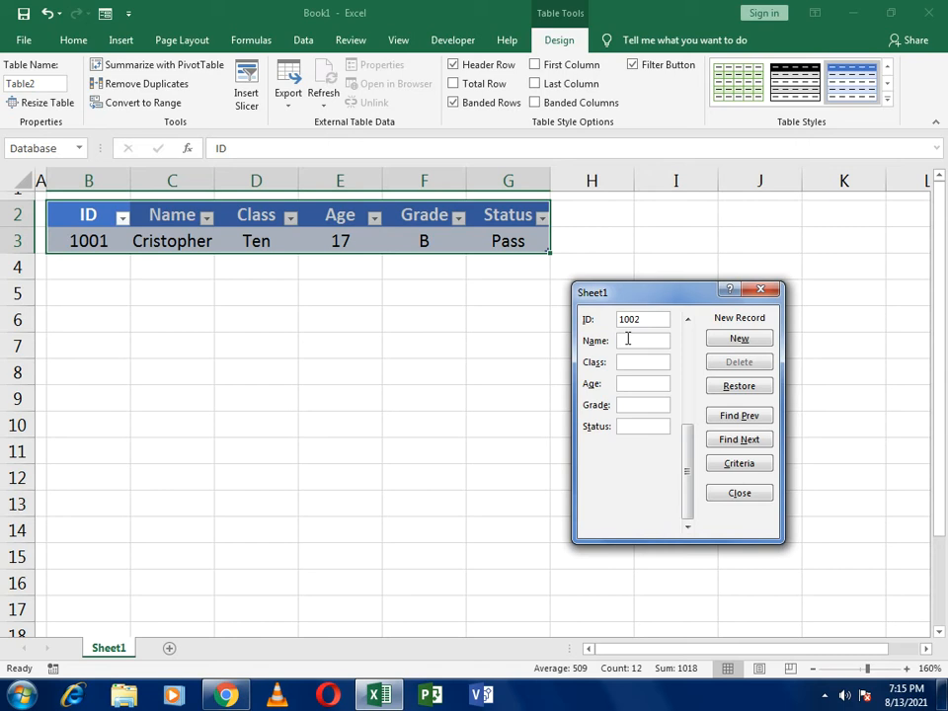
pyautogui.write('Smith')
pyautogui.press('Tab')
pyautogui.write('Seven')
pyautogui.press('Tab')
# - Complete the second student's record with age 16, grade A and status Pass, and add it to the table
pyautogui.write('16')
pyautogui.press('Tab')
pyautogui.write('B')
pyautogui.press('BackSpace')
pyautogui.write('A')
pyautogui.press('Tab')
pyautogui.write('Pass')
pyautogui.click(741, 340)
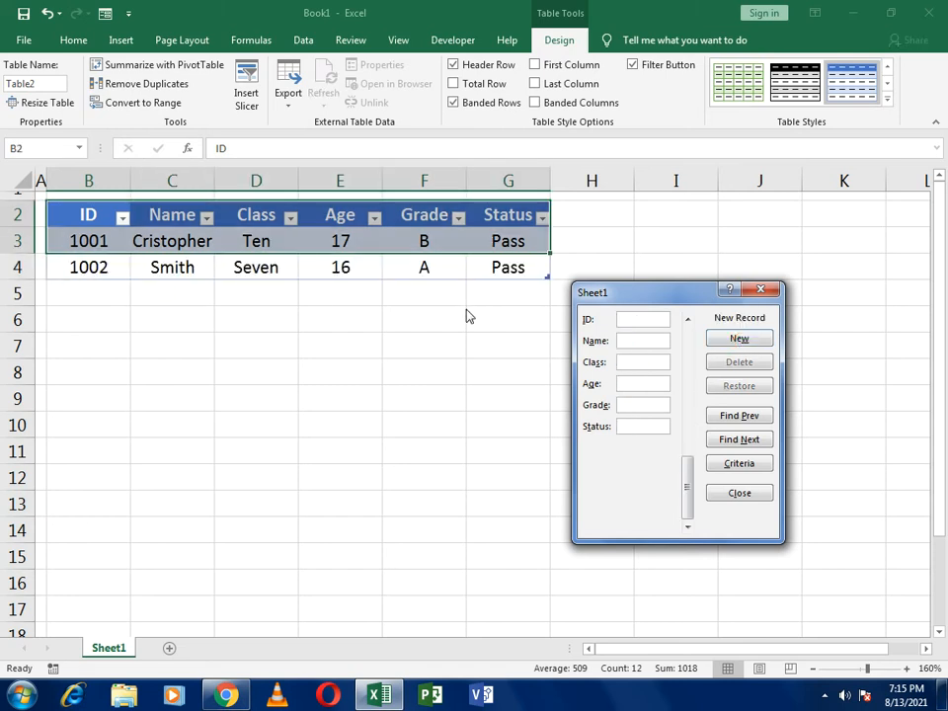
# - Add the third student's record with their ID and name, class Six, age 10, grade F and status Fail
pyautogui.write('1003')
pyautogui.click(627, 342)
pyautogui.write('Mark')
pyautogui.click(627, 367)
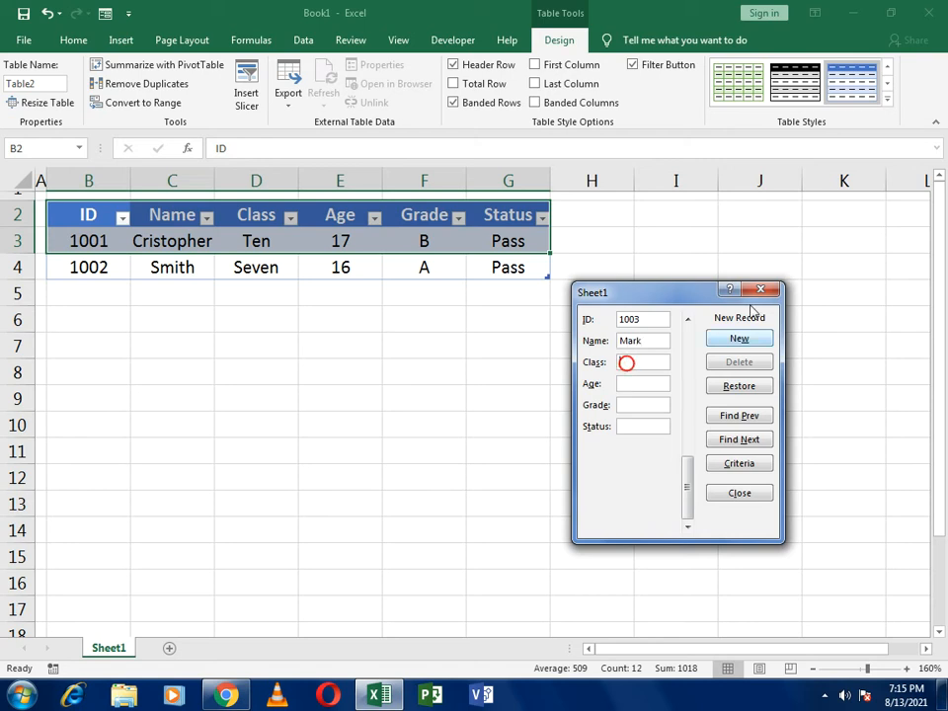
pyautogui.write('Six')
pyautogui.press('Tab')
pyautogui.write('10')
pyautogui.press('Tab')
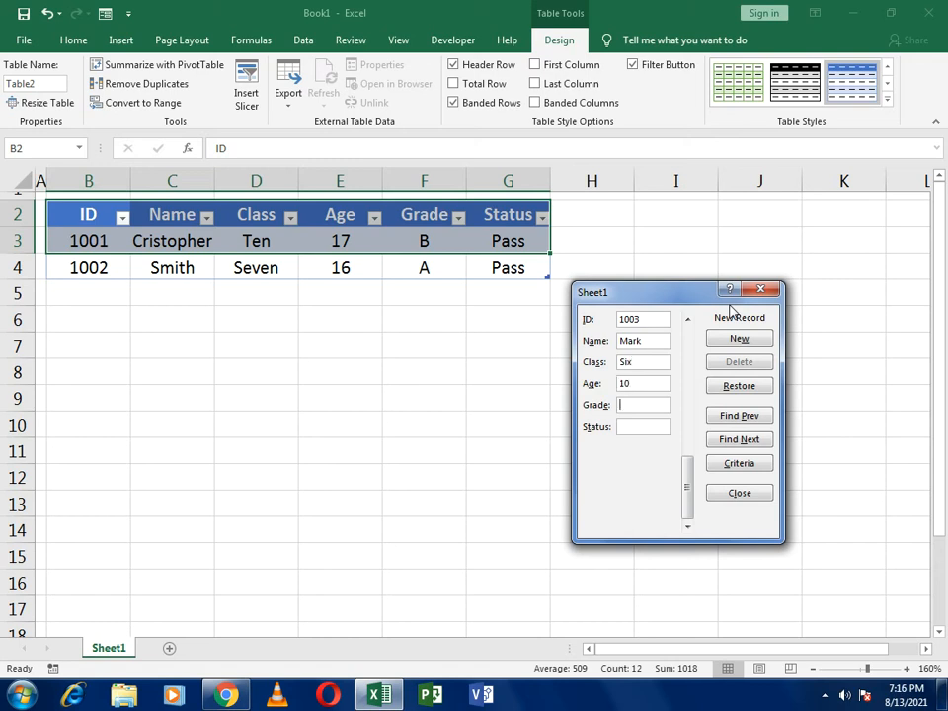
pyautogui.write('F')
pyautogui.write('Fail')
pyautogui.click(738, 341)
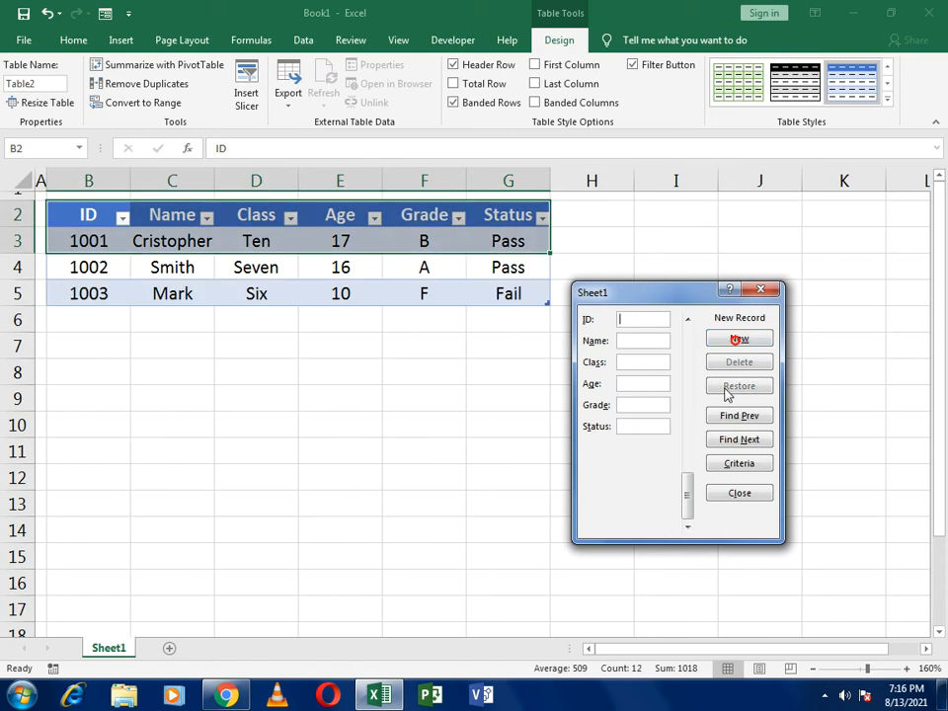
# - Add the fourth student's record with their ID and name, class Nine, age 16, grade D and status Pass
pyautogui.write('1004')
pyautogui.press('Tab')
pyautogui.write('Jame')
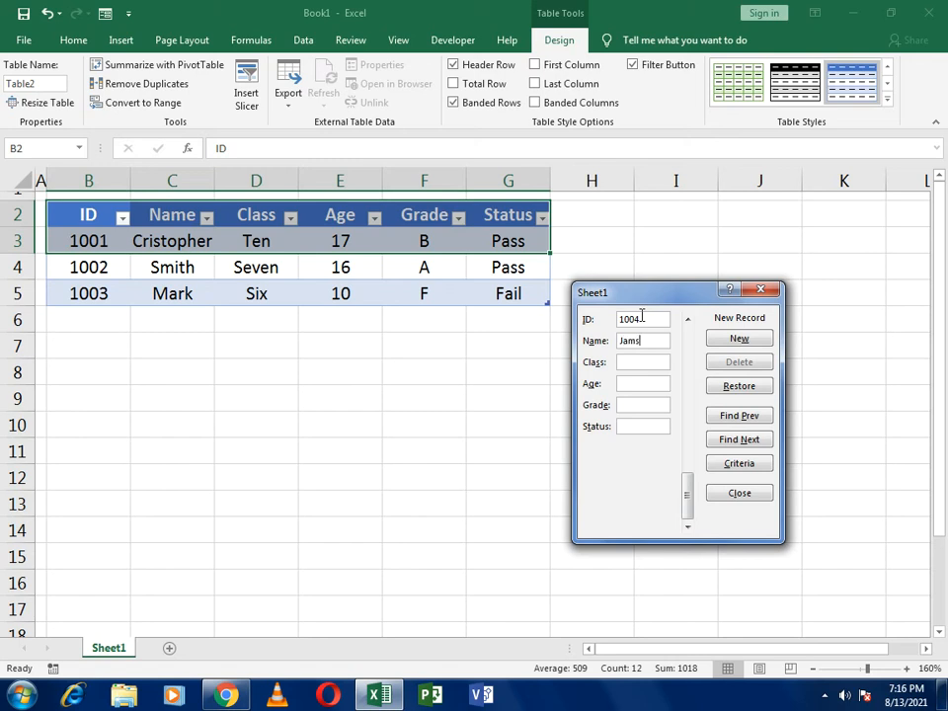
pyautogui.write('s')
pyautogui.press('Tab')
pyautogui.write('Nine')
pyautogui.press('Tab')
pyautogui.write('16')
pyautogui.press('Tab')
pyautogui.write('D')
pyautogui.press('Tab')
pyautogui.write('Pass')
pyautogui.click(738, 339)
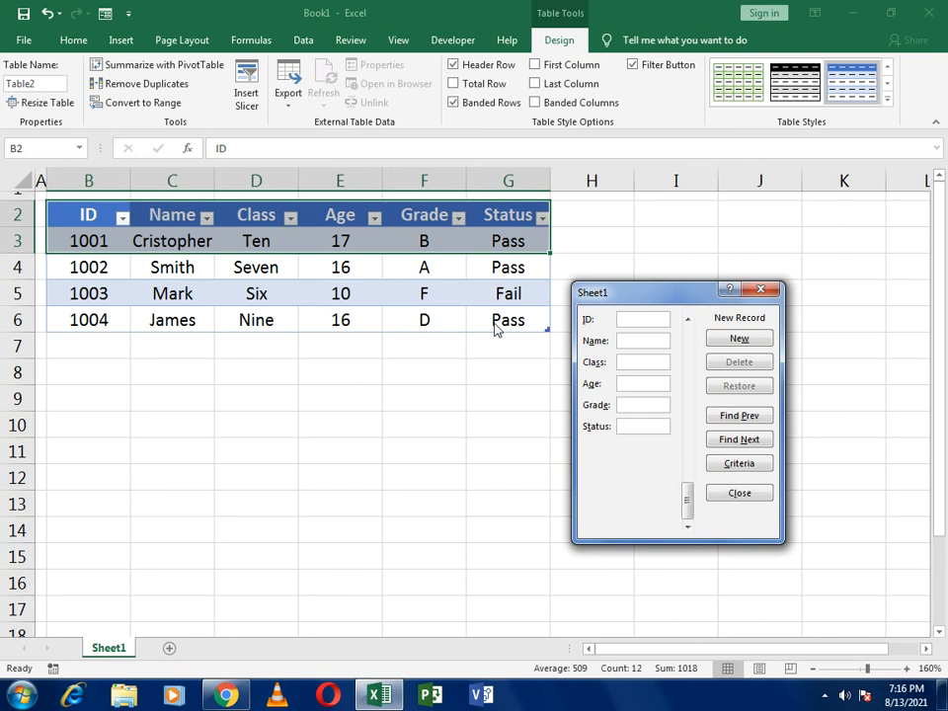
# - Search the student records in the data form for an Age of 16
pyautogui.click(732, 463)
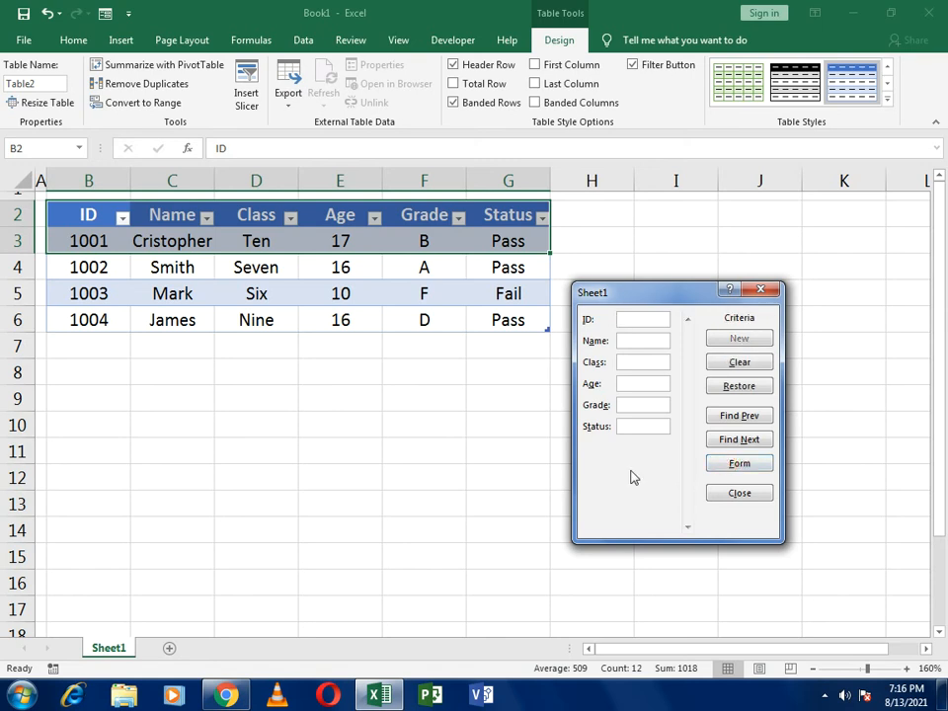
pyautogui.click(635, 386)
pyautogui.write('16')
pyautogui.click(735, 417)
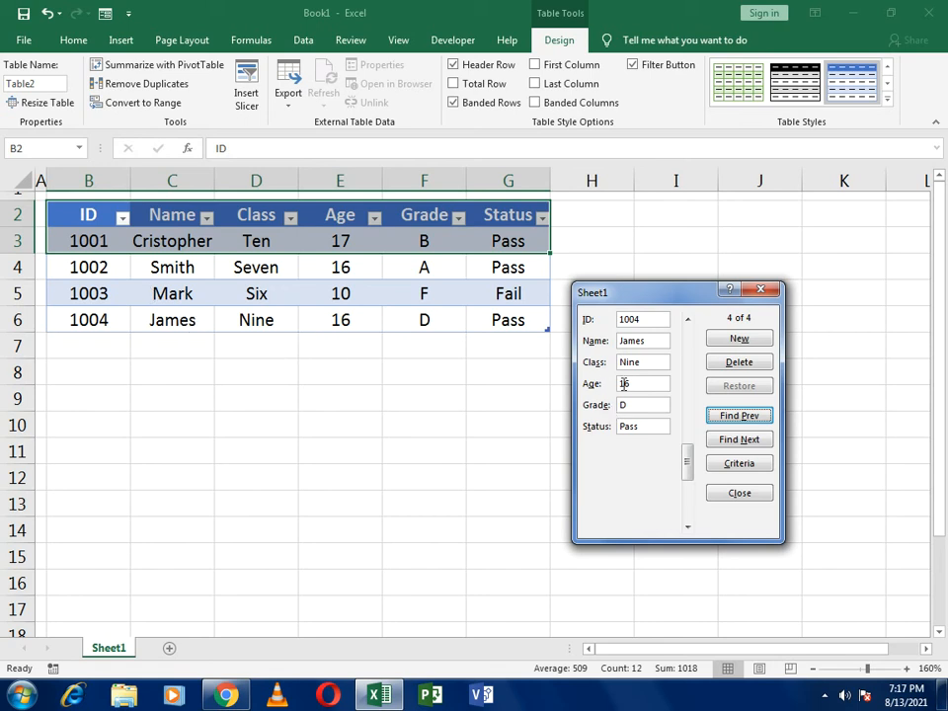
# - Clear the Age criterion and search the records for a Status of Fail
pyautogui.click(736, 468)
pyautogui.moveTo(664, 388); pyautogui.dragTo(592, 387)
pyautogui.press('BackSpace')
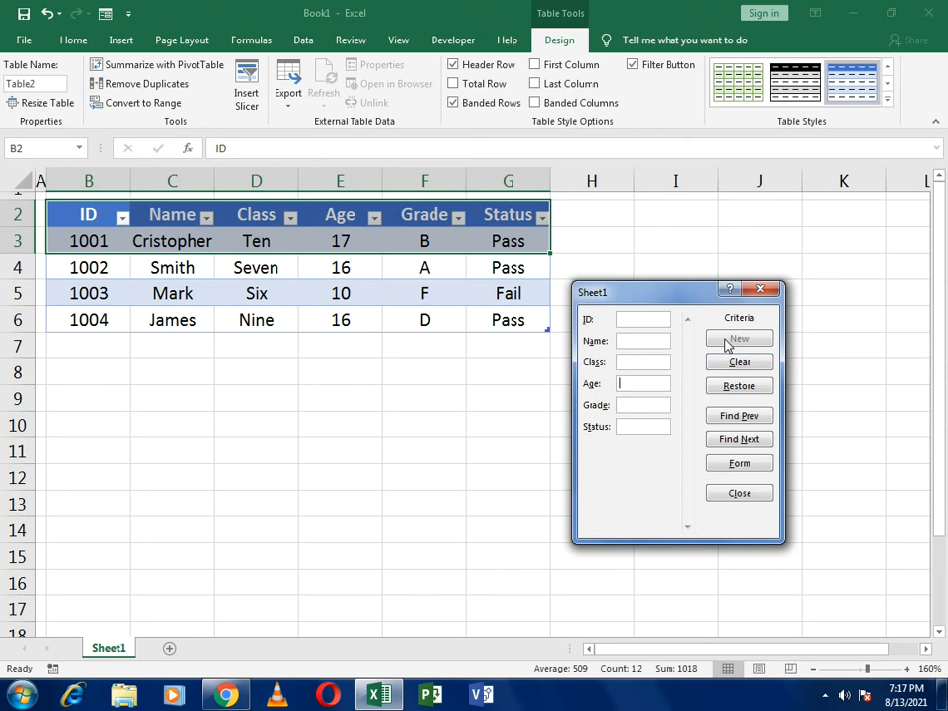
pyautogui.click(662, 406)
pyautogui.click(652, 422)
pyautogui.write('Fail')
pyautogui.click(726, 419)
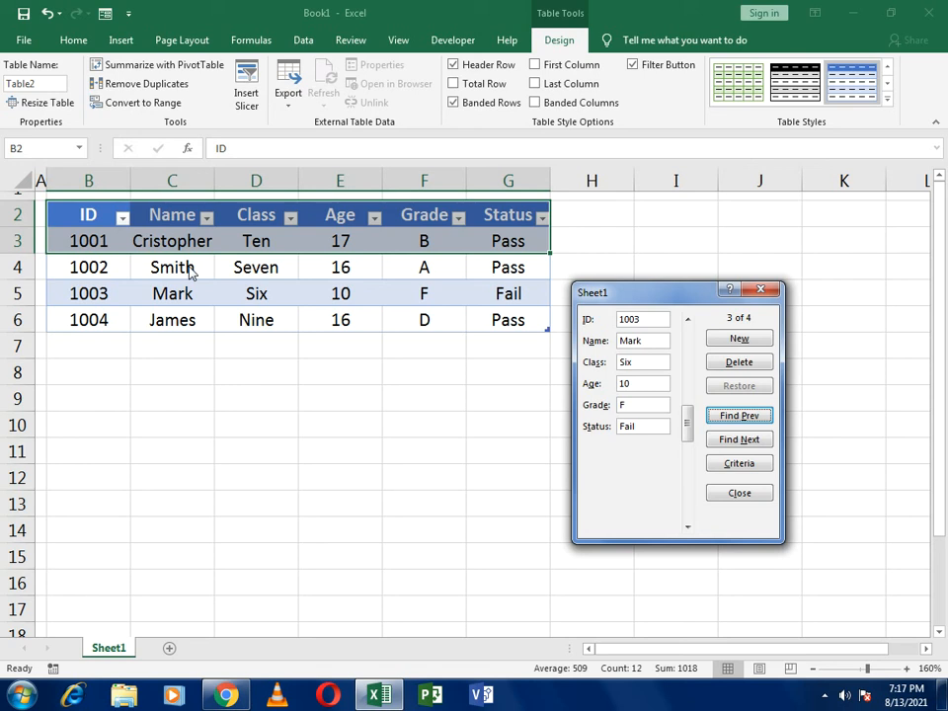
# - Clear the Status criterion and find the second student's record by name
pyautogui.click(712, 463)
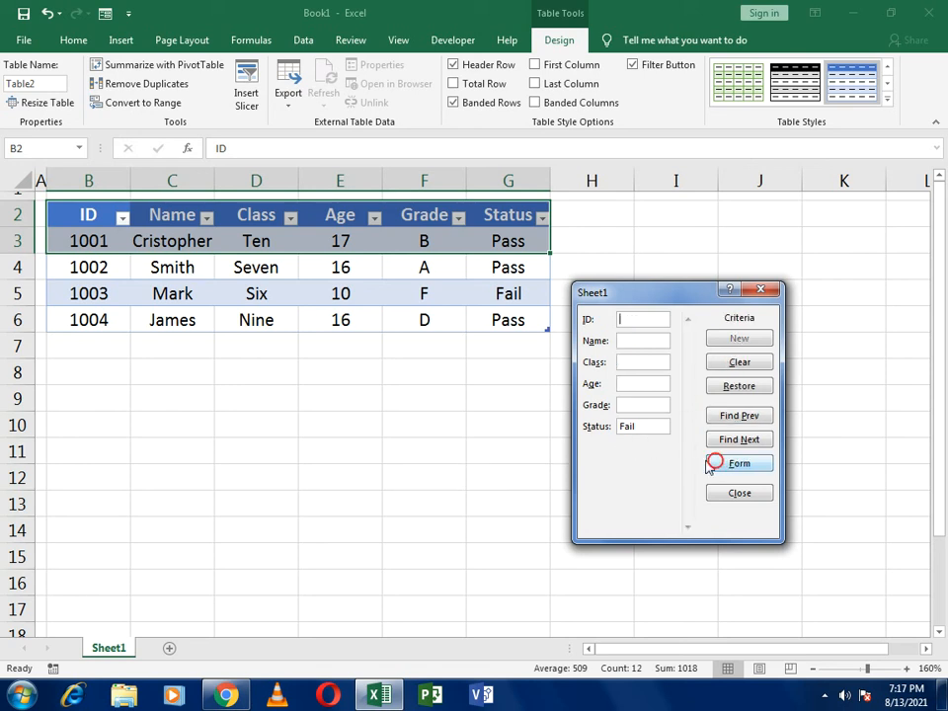
pyautogui.doubleClick(652, 430)
pyautogui.press('Delete')
pyautogui.click(632, 341)
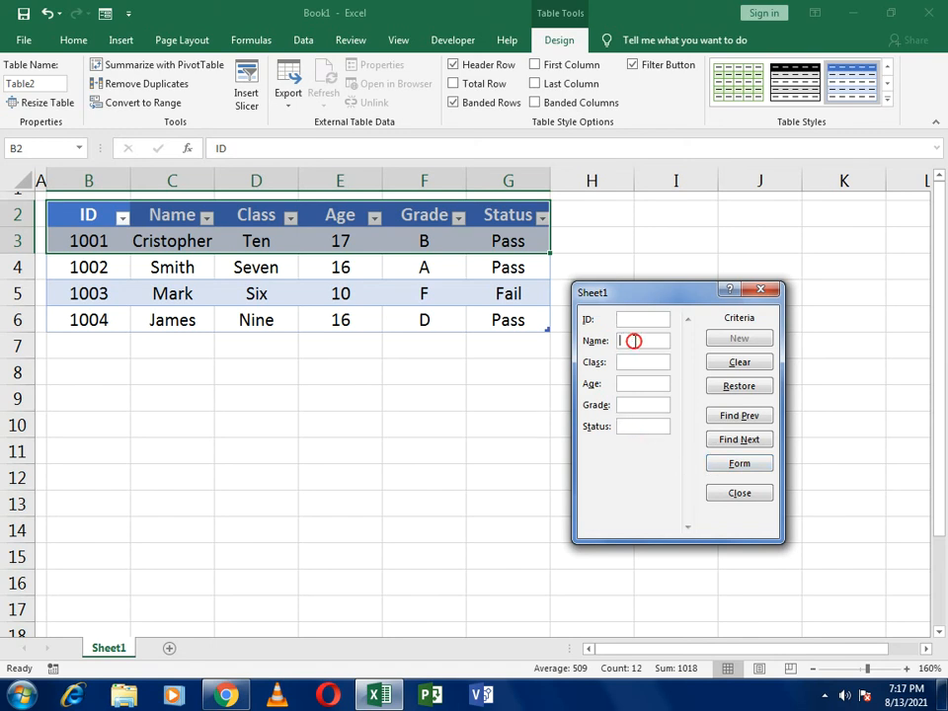
pyautogui.write('Smith')
pyautogui.click(737, 440)
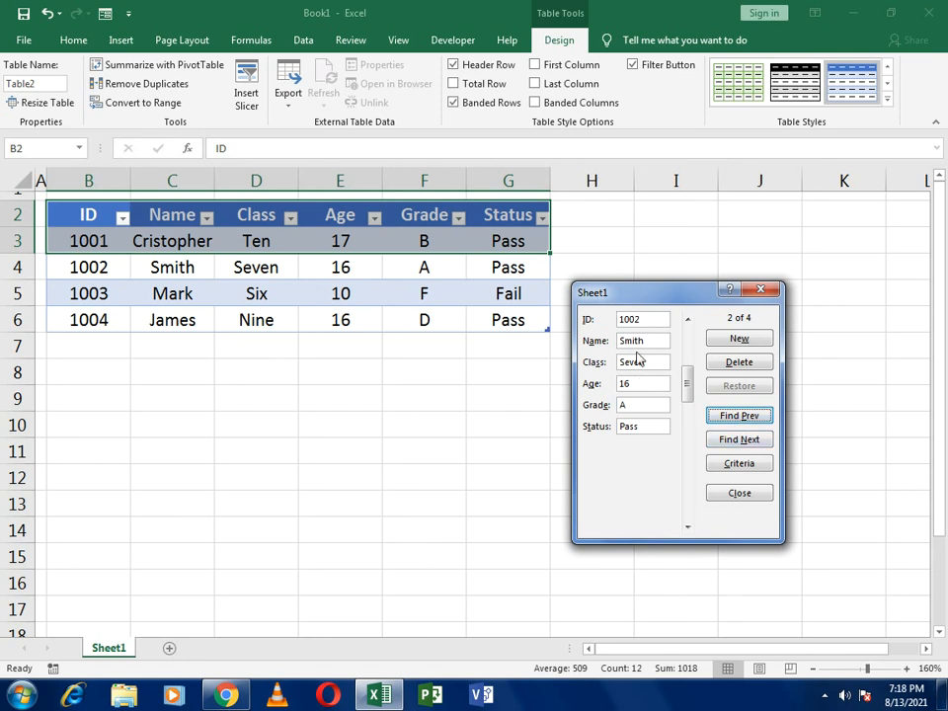
# - Set the second student's grade to F and status to Fail, save the record and close the data form
pyautogui.click(638, 405)
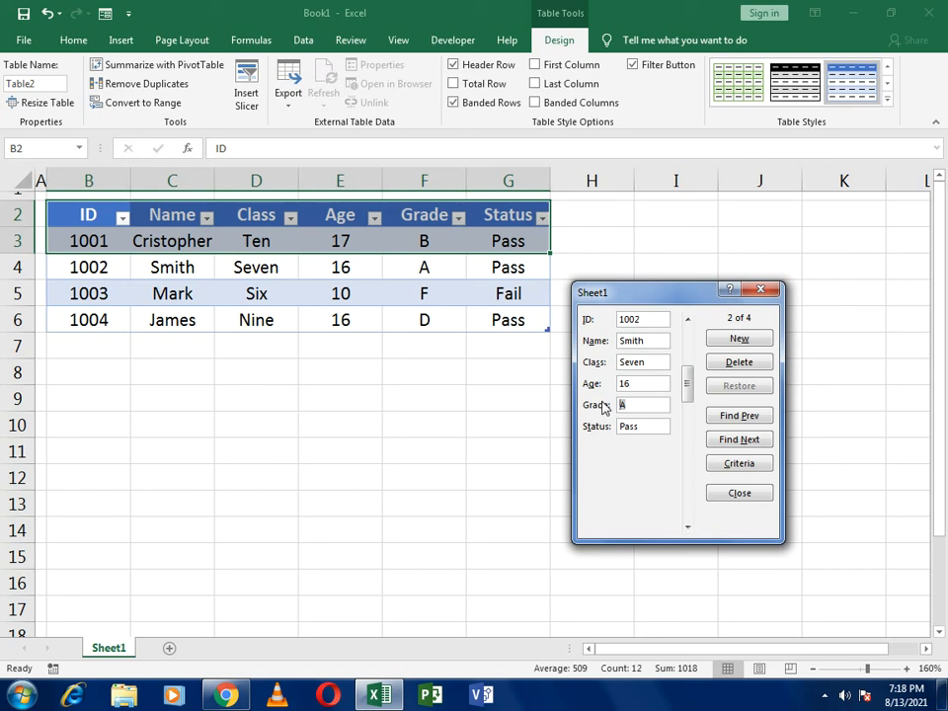
pyautogui.write('F')
pyautogui.press('Tab')
pyautogui.write('Fail')
pyautogui.click(736, 340)
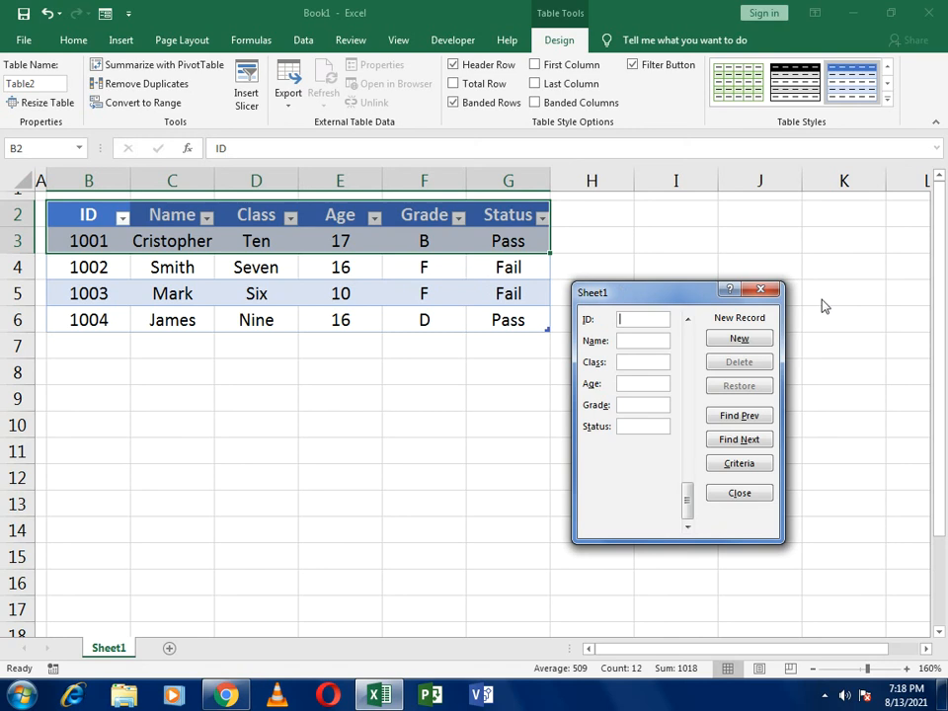
pyautogui.click(747, 295)
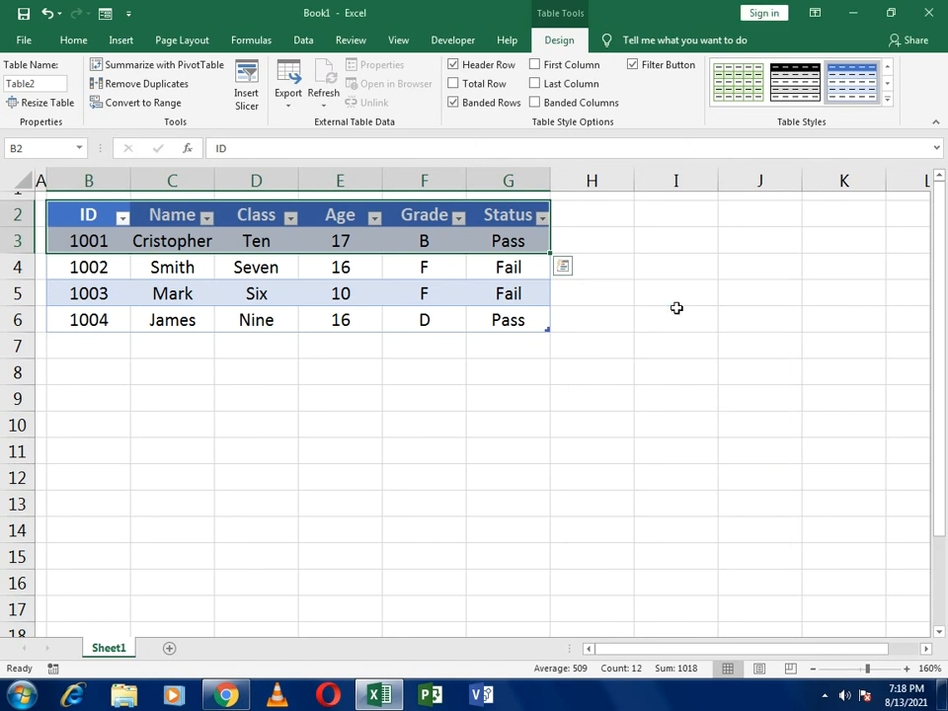